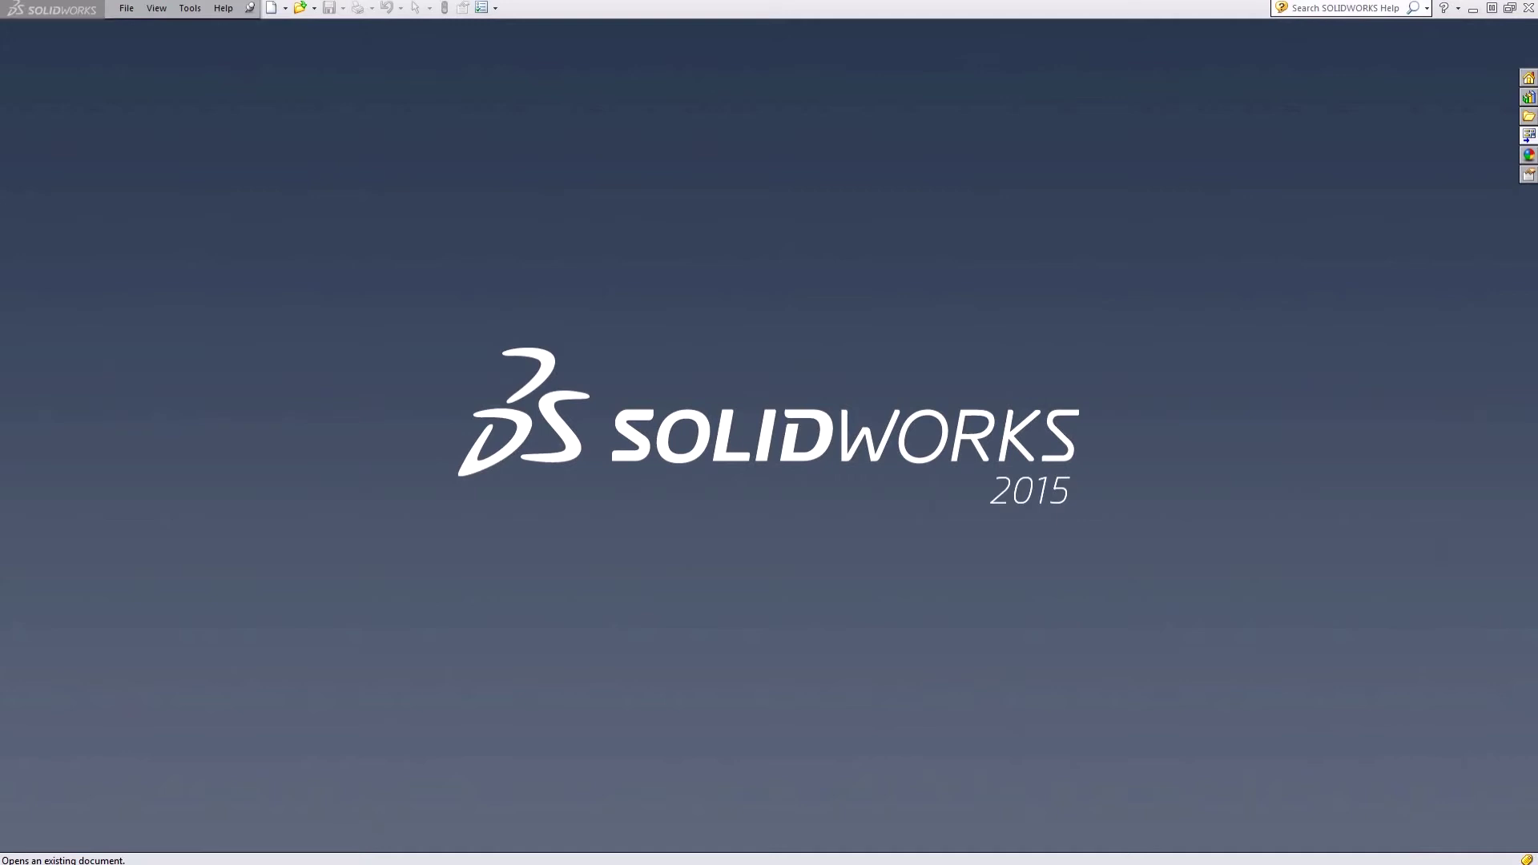
Step: Open the 01-99 Grabber Jaw drawing from the Desktop file list
left_click(297, 10)
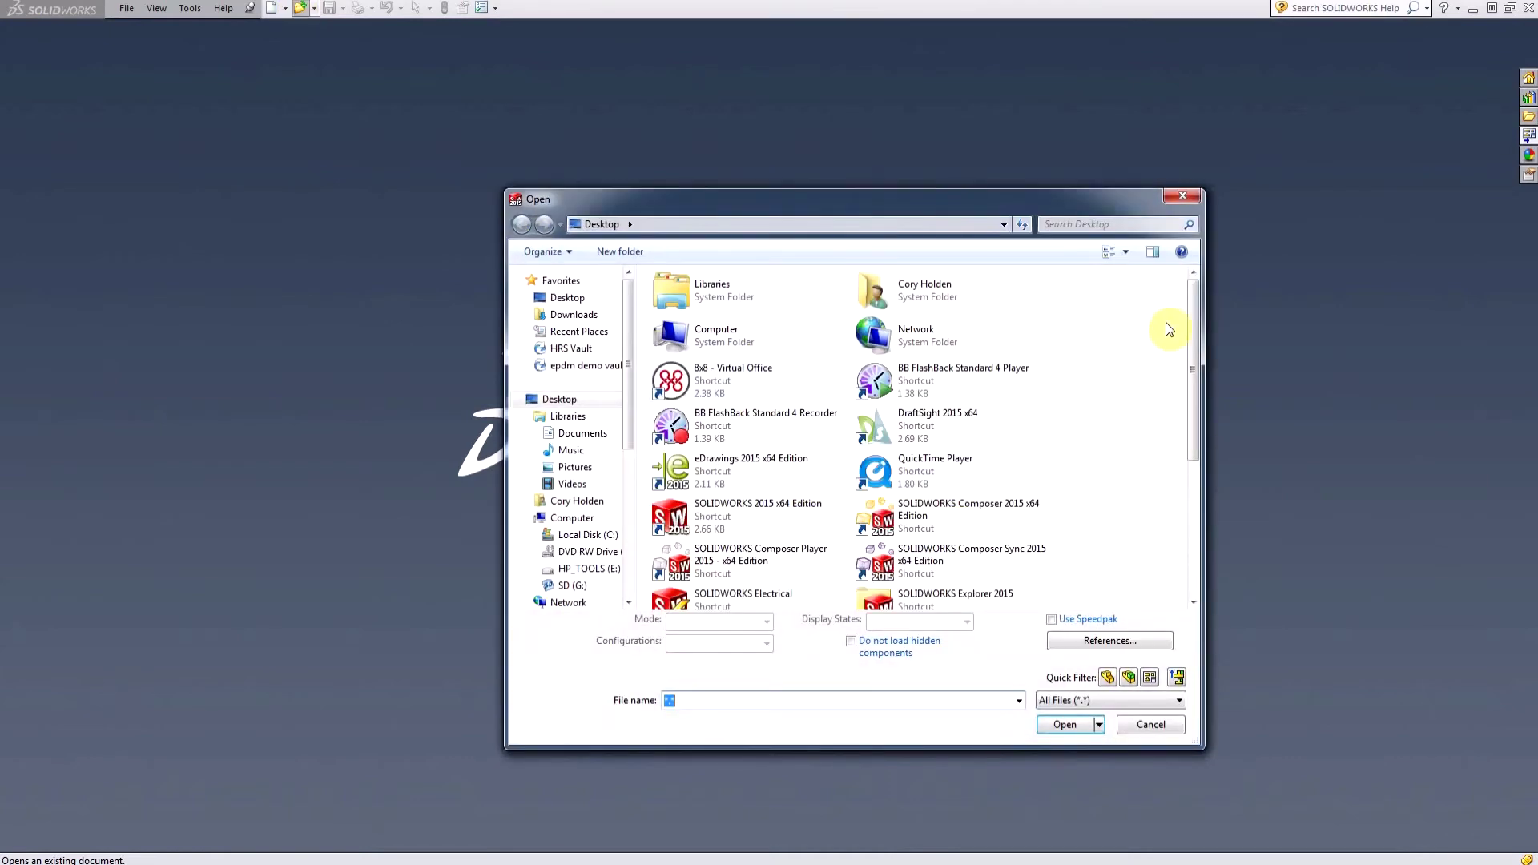
scroll(1193, 531, "down", 3)
left_click(721, 499)
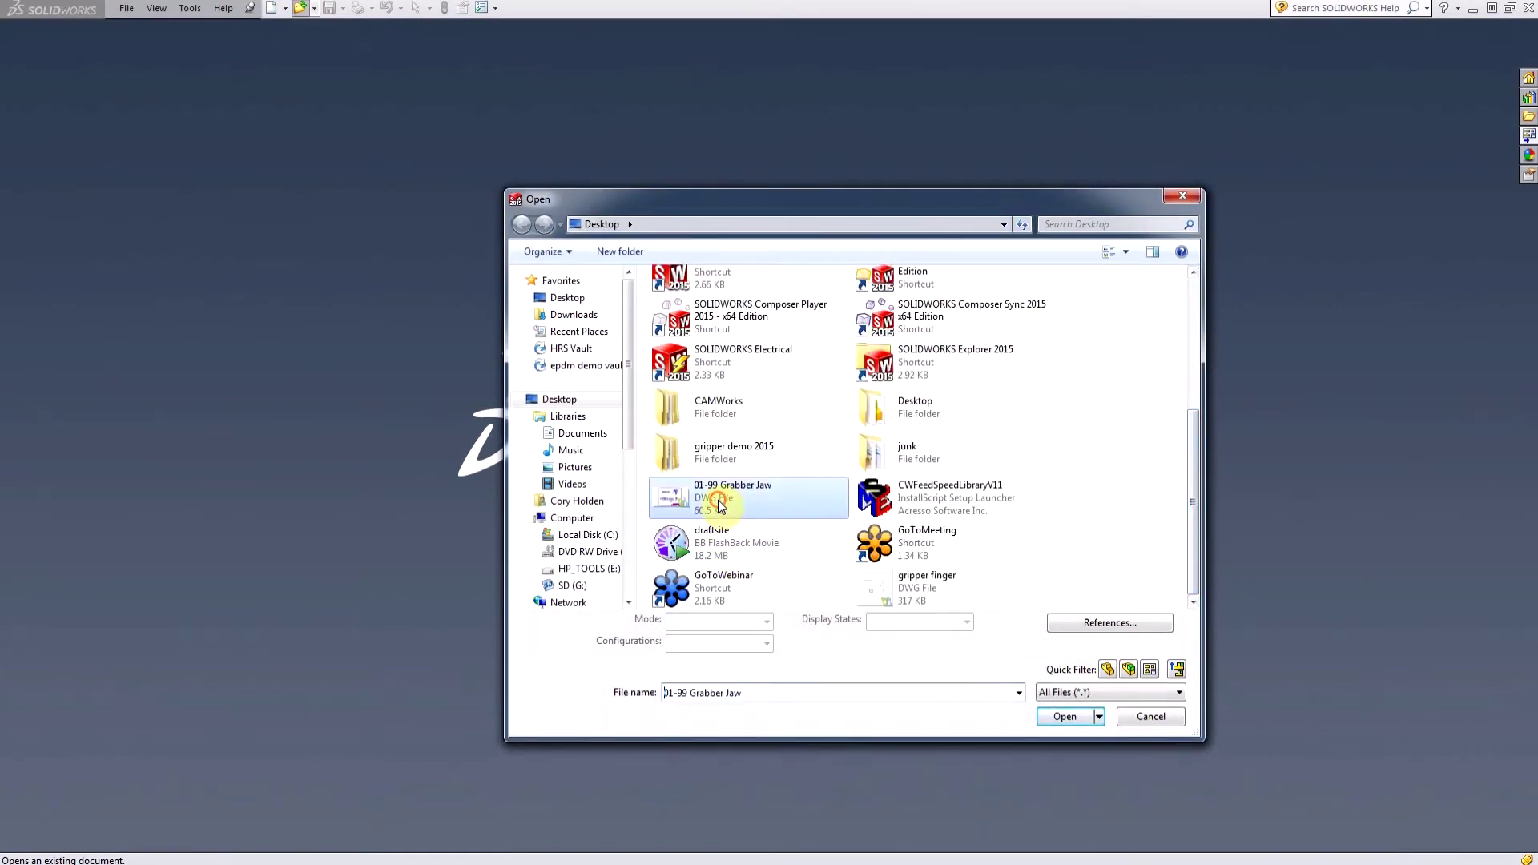
left_click(1070, 718)
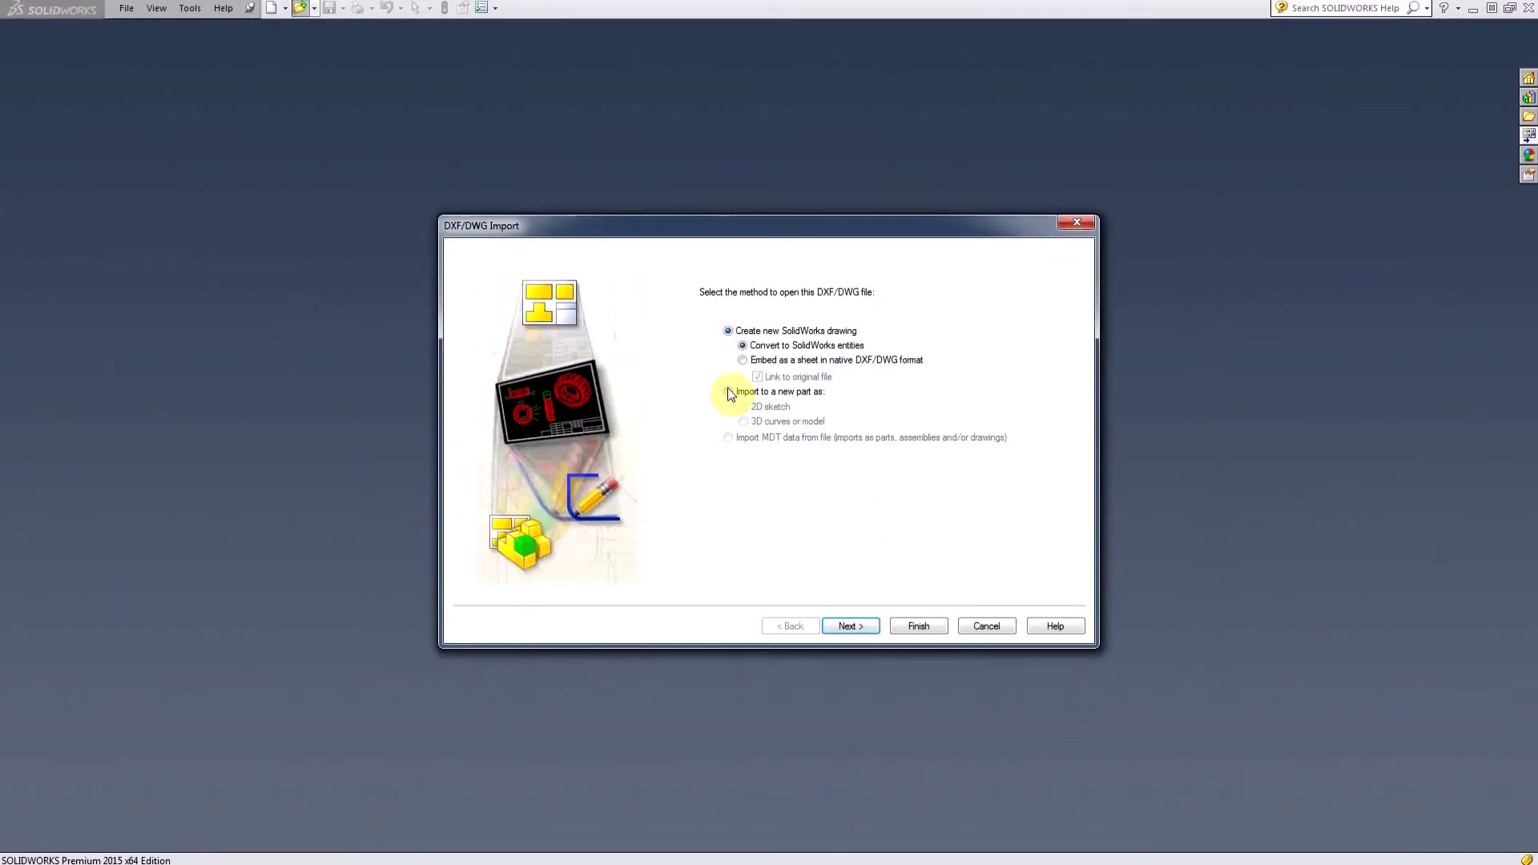
Step: Import the drawing to a new part as a 2D sketch, using selected layers
left_click(728, 391)
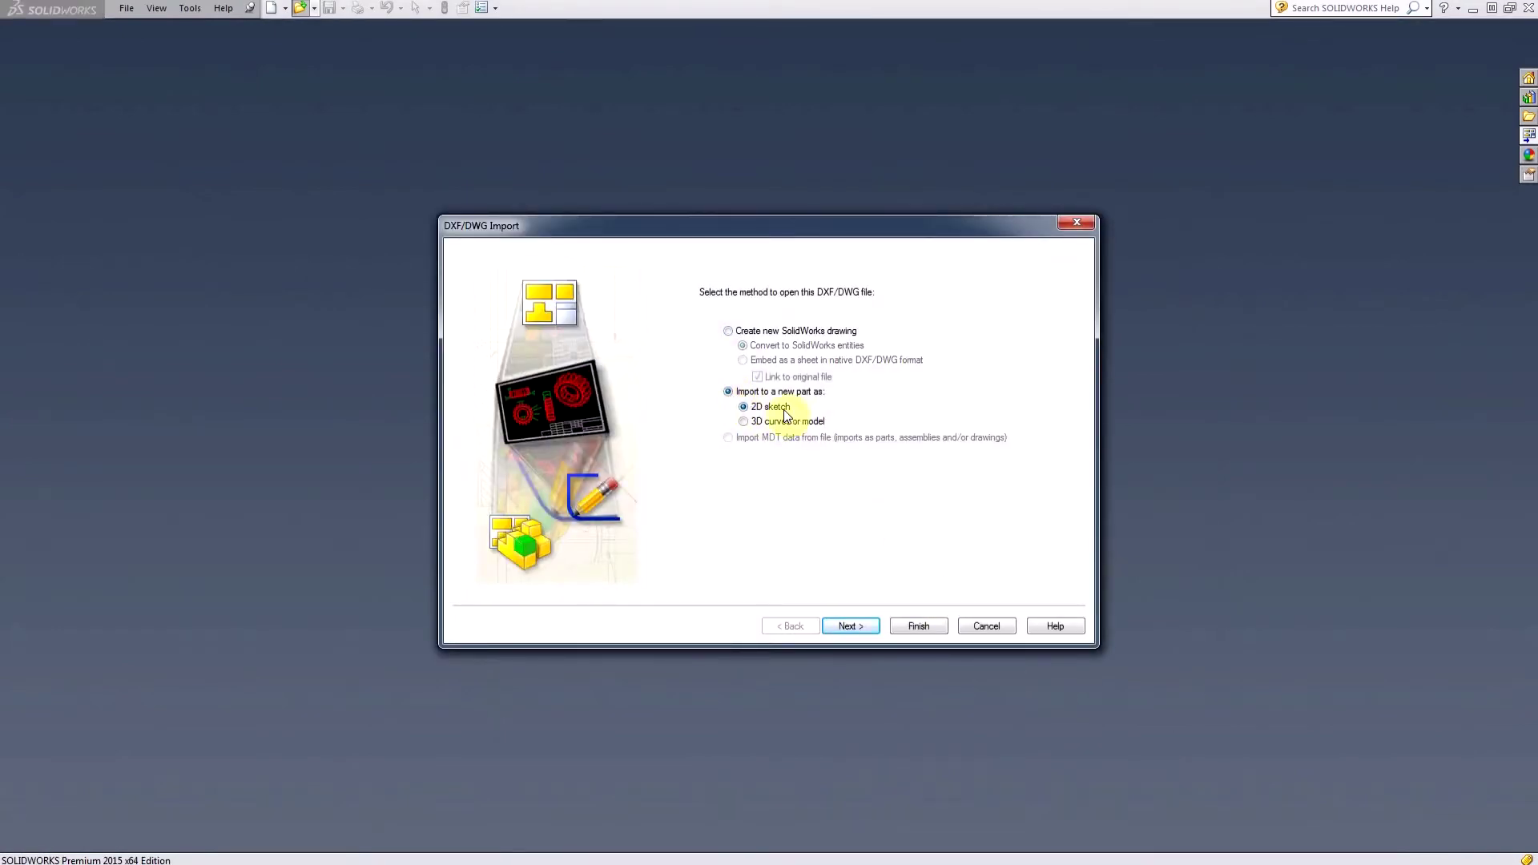
left_click(852, 625)
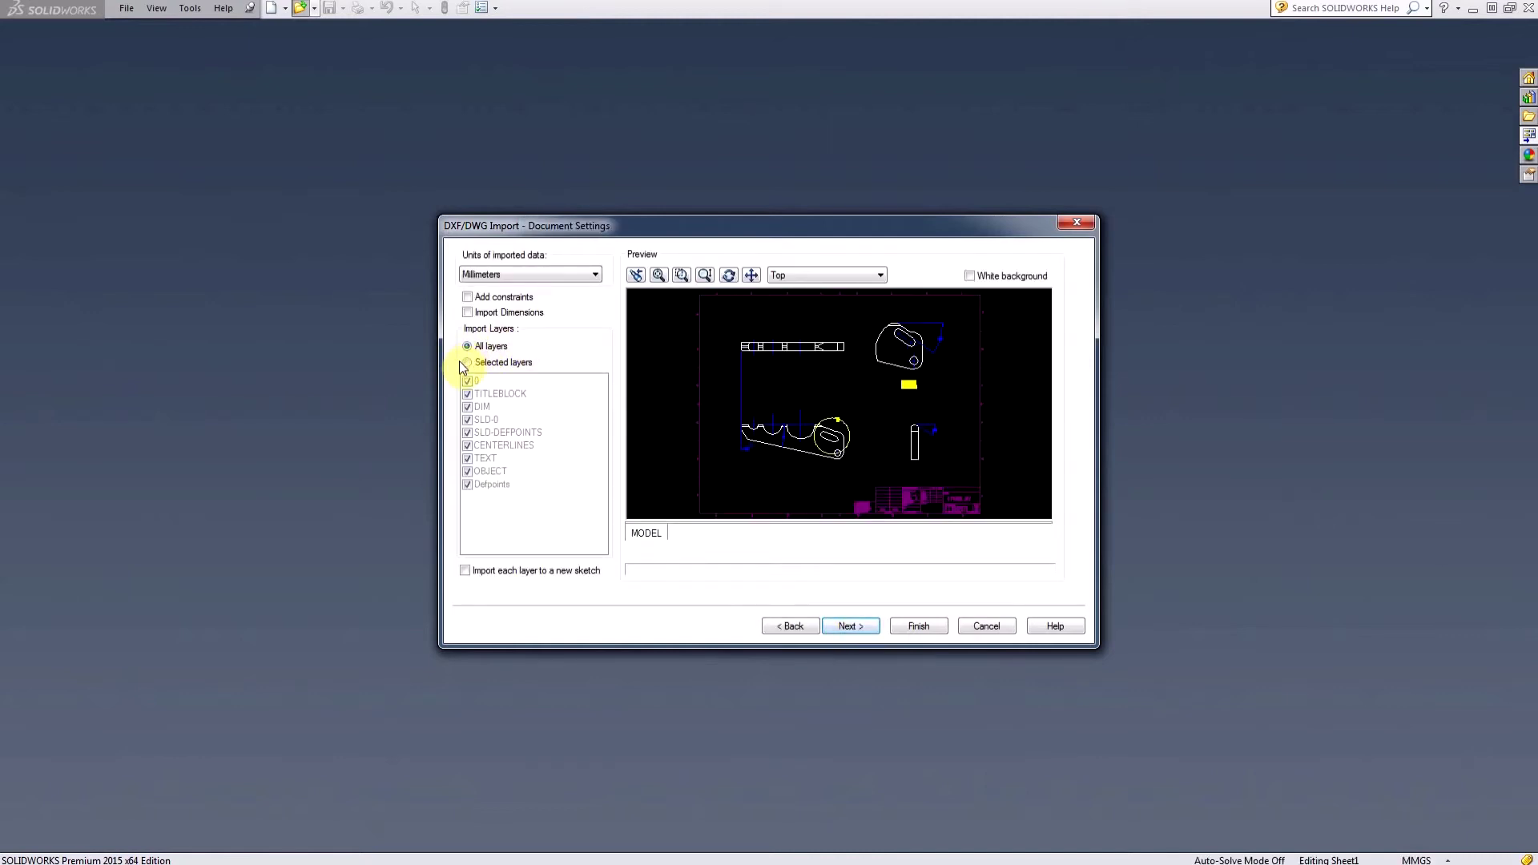
left_click(467, 363)
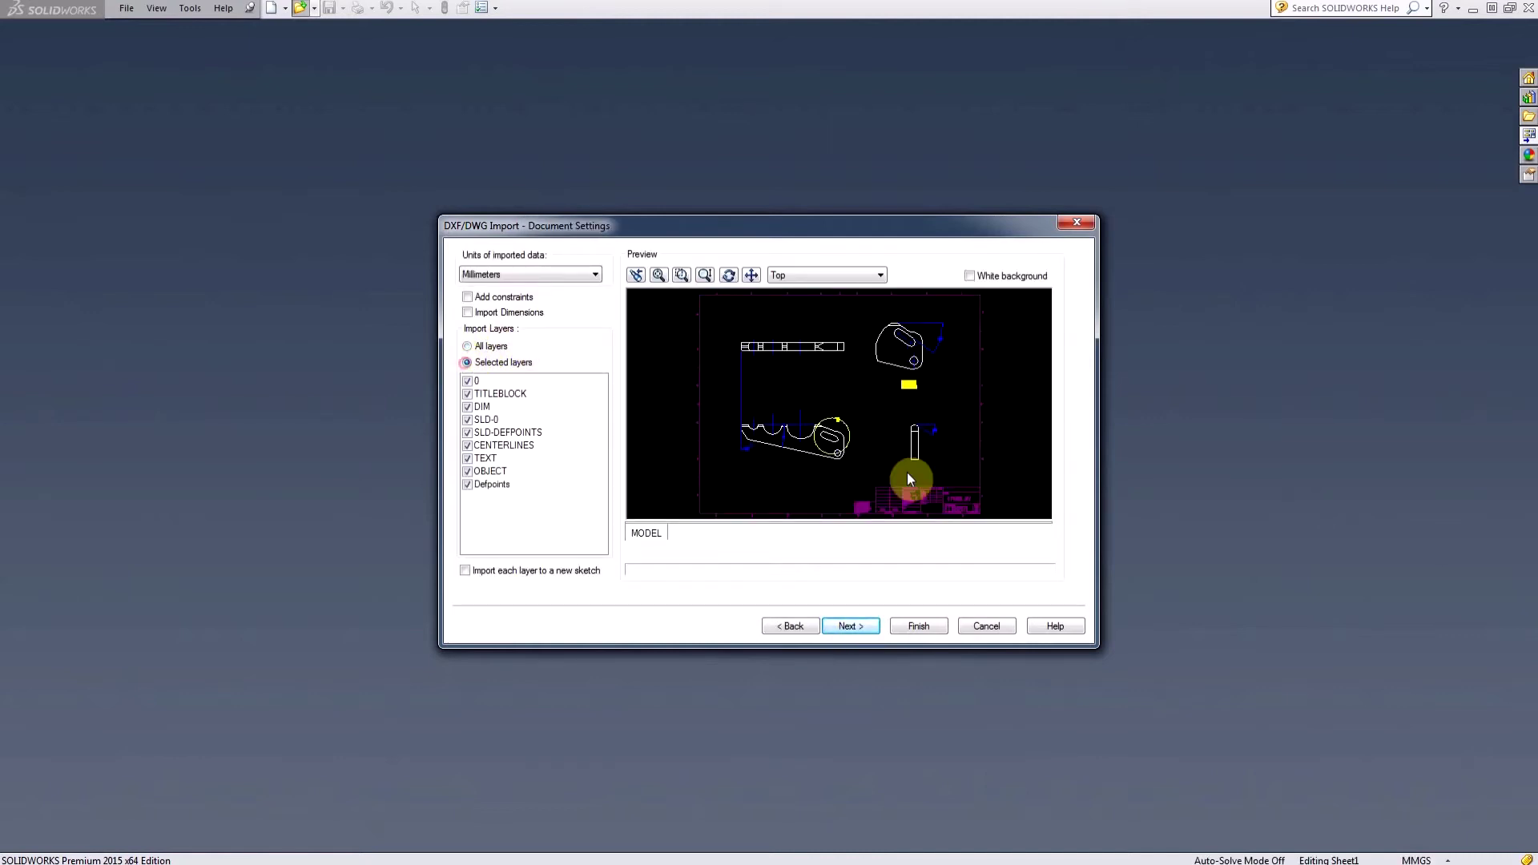
Step: Exclude layers 0, TITLEBLOCK, DIM, SLD-0, SLD-DEFPOINTS, CENTERLINES, TEXT and Defpoints, keeping OBJECT, and finish
left_click(467, 382)
left_click(467, 394)
left_click(467, 406)
left_click(467, 420)
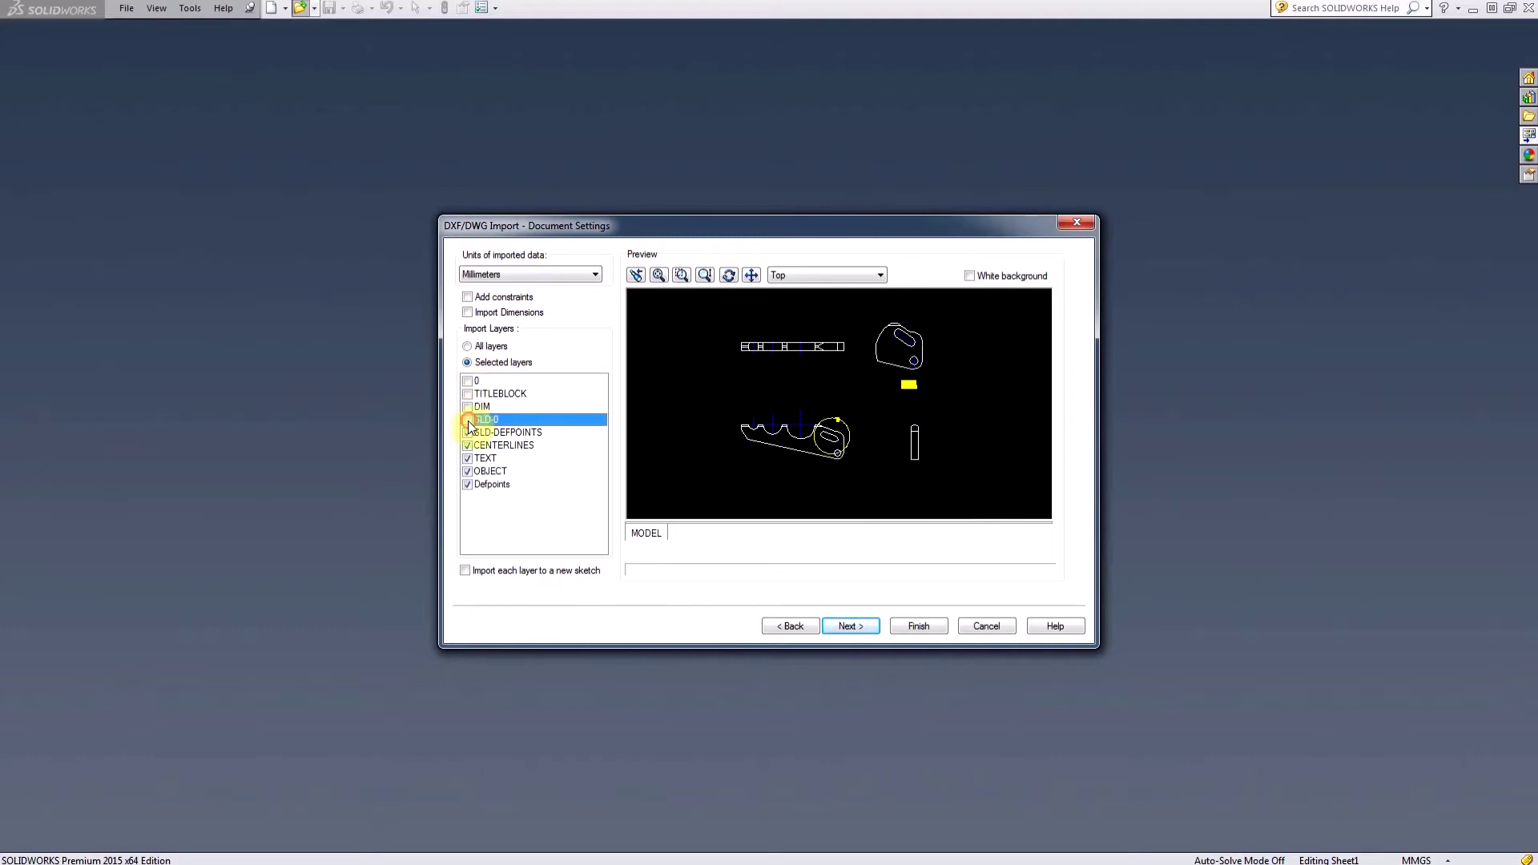
left_click(467, 433)
left_click(467, 445)
left_click(467, 459)
left_click(467, 484)
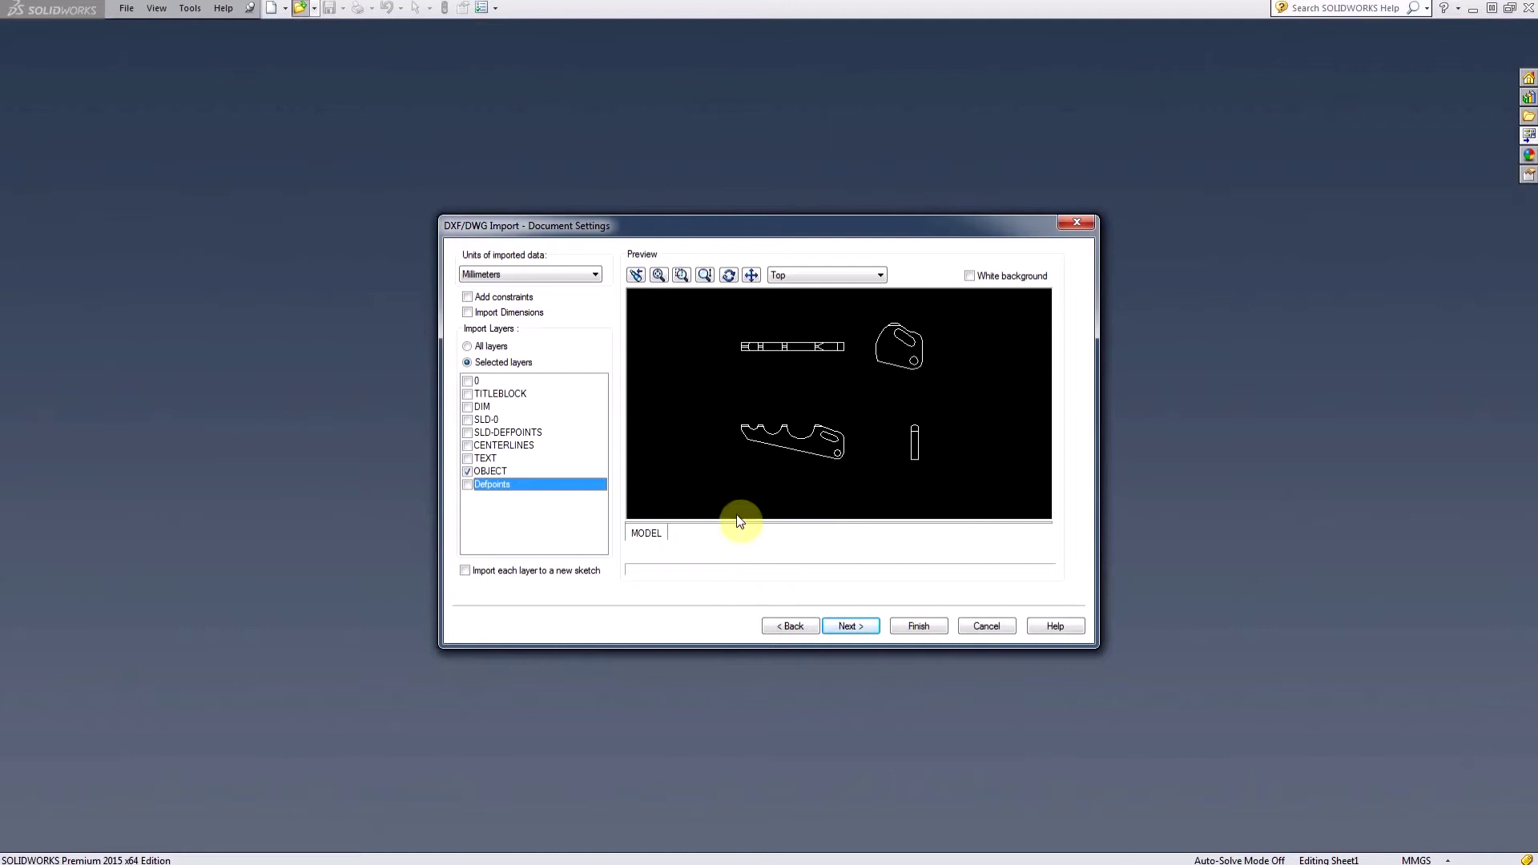
left_click(862, 625)
left_click(902, 627)
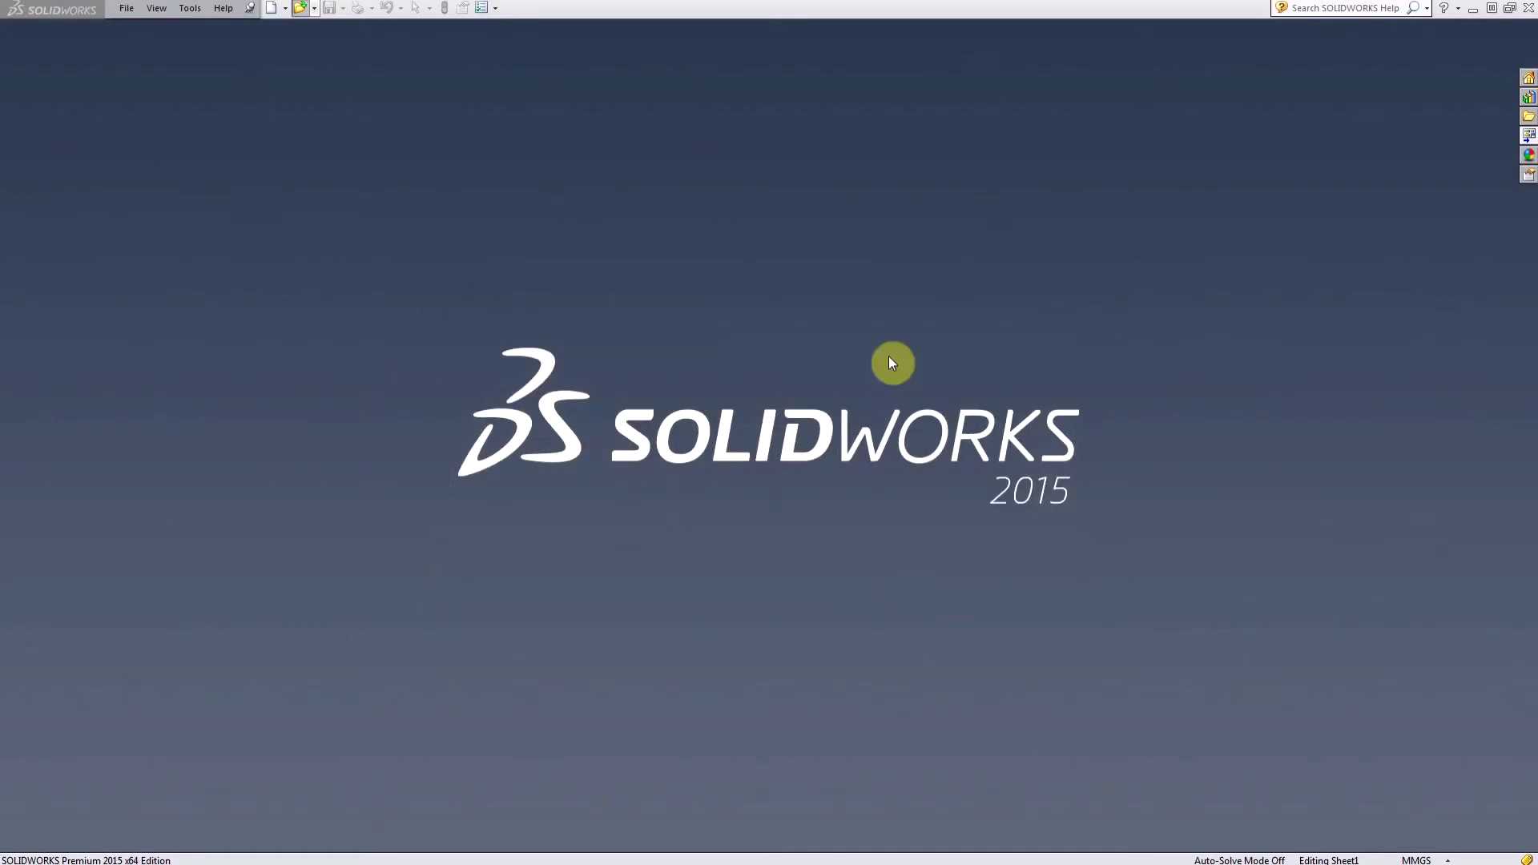
Step: Explode the imported blocks and delete the top views
left_click(839, 483)
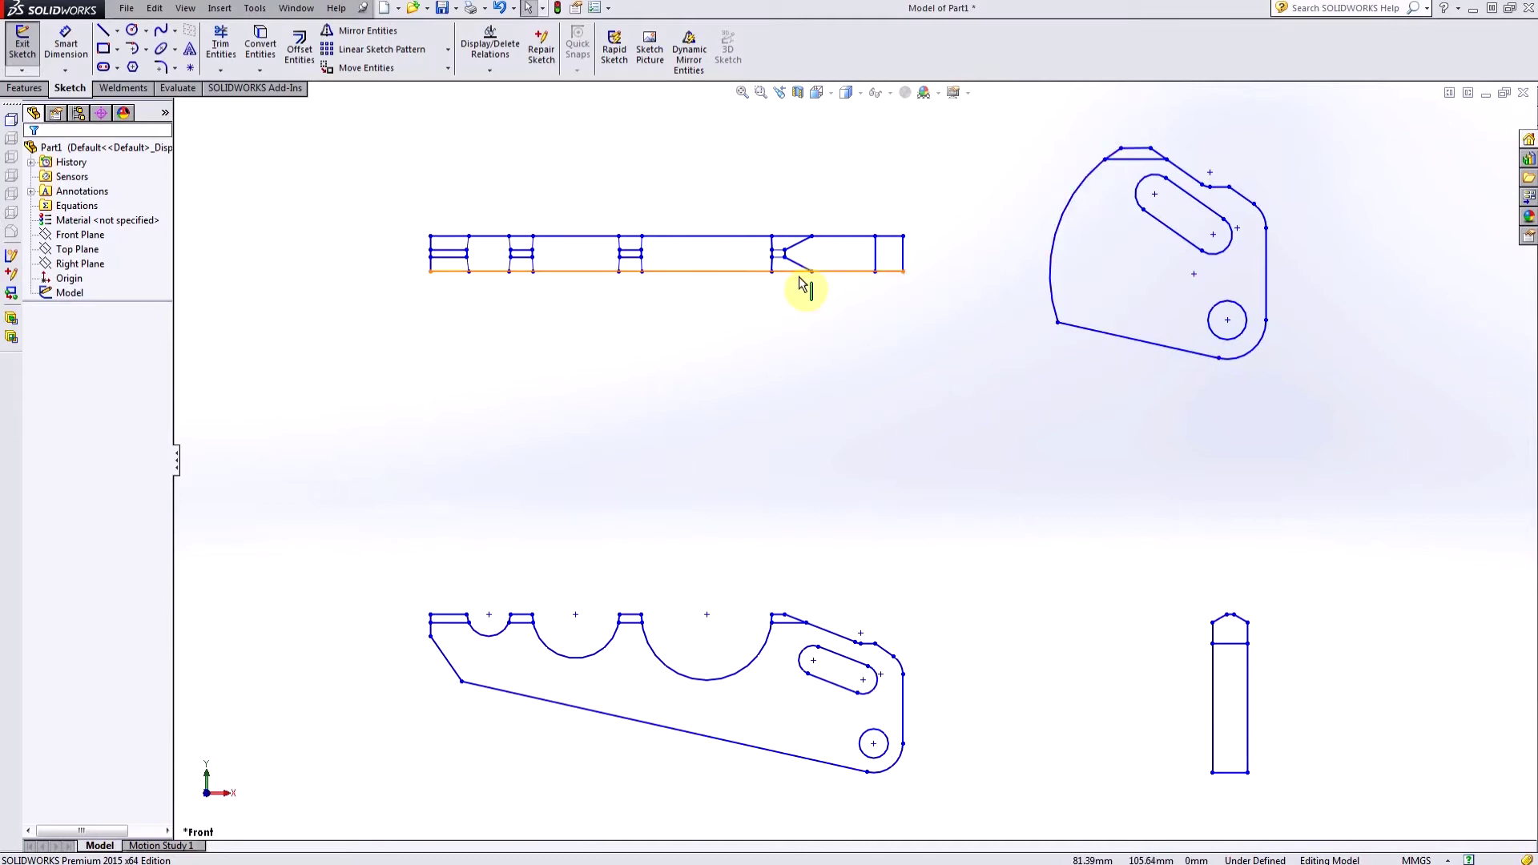
mouse_move(284, 128)
left_mouse_down()
mouse_move(1248, 448)
mouse_move(1341, 450)
left_mouse_up()
key("Delete")
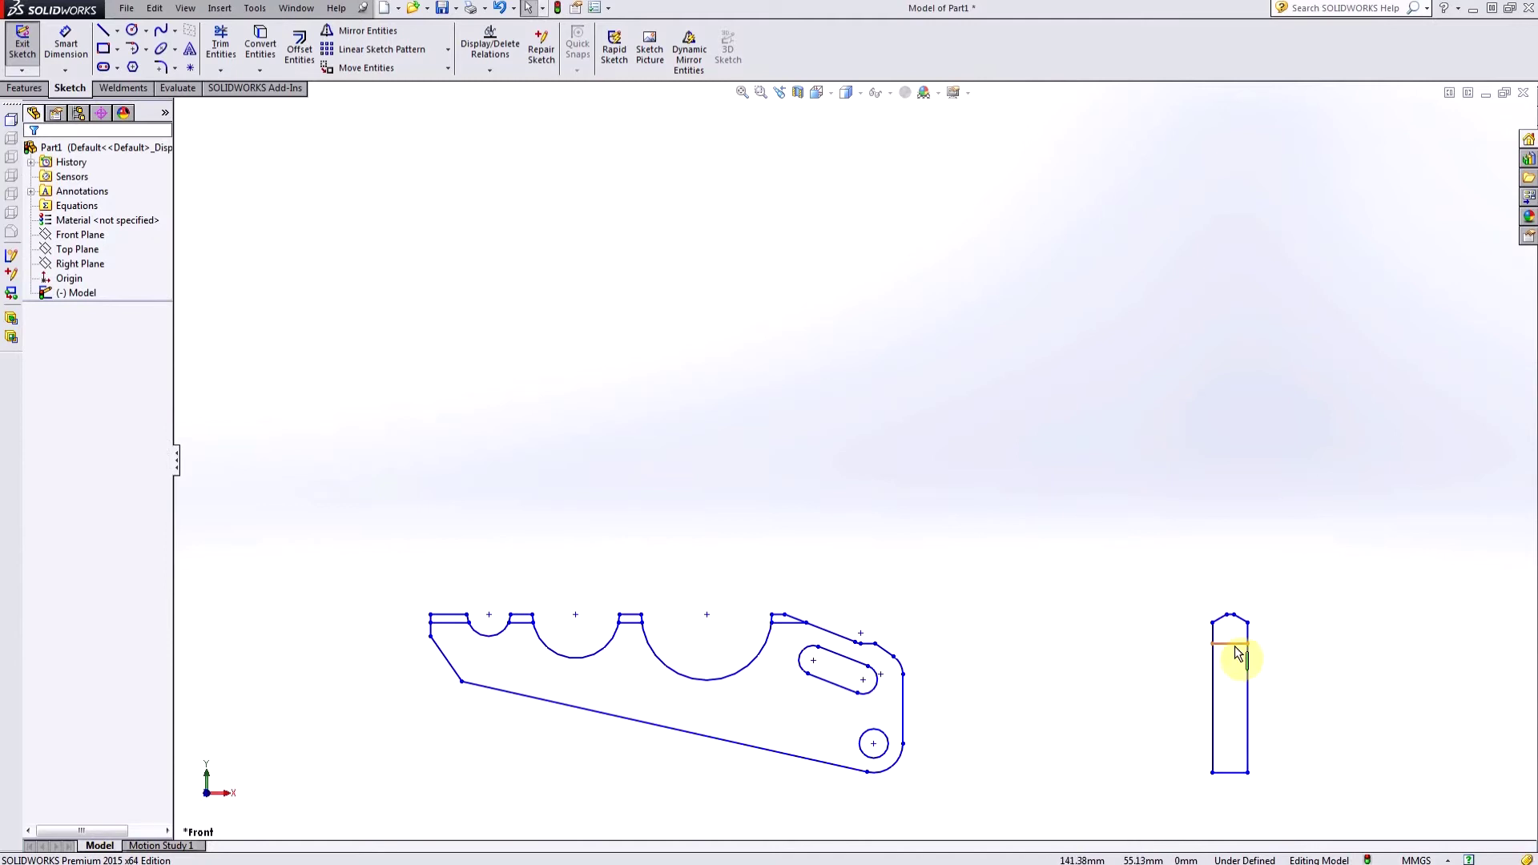
Step: Delete the stray lines across the four notches, then select the large side profile
left_click(455, 622)
key("Delete")
left_click(525, 622)
key("Delete")
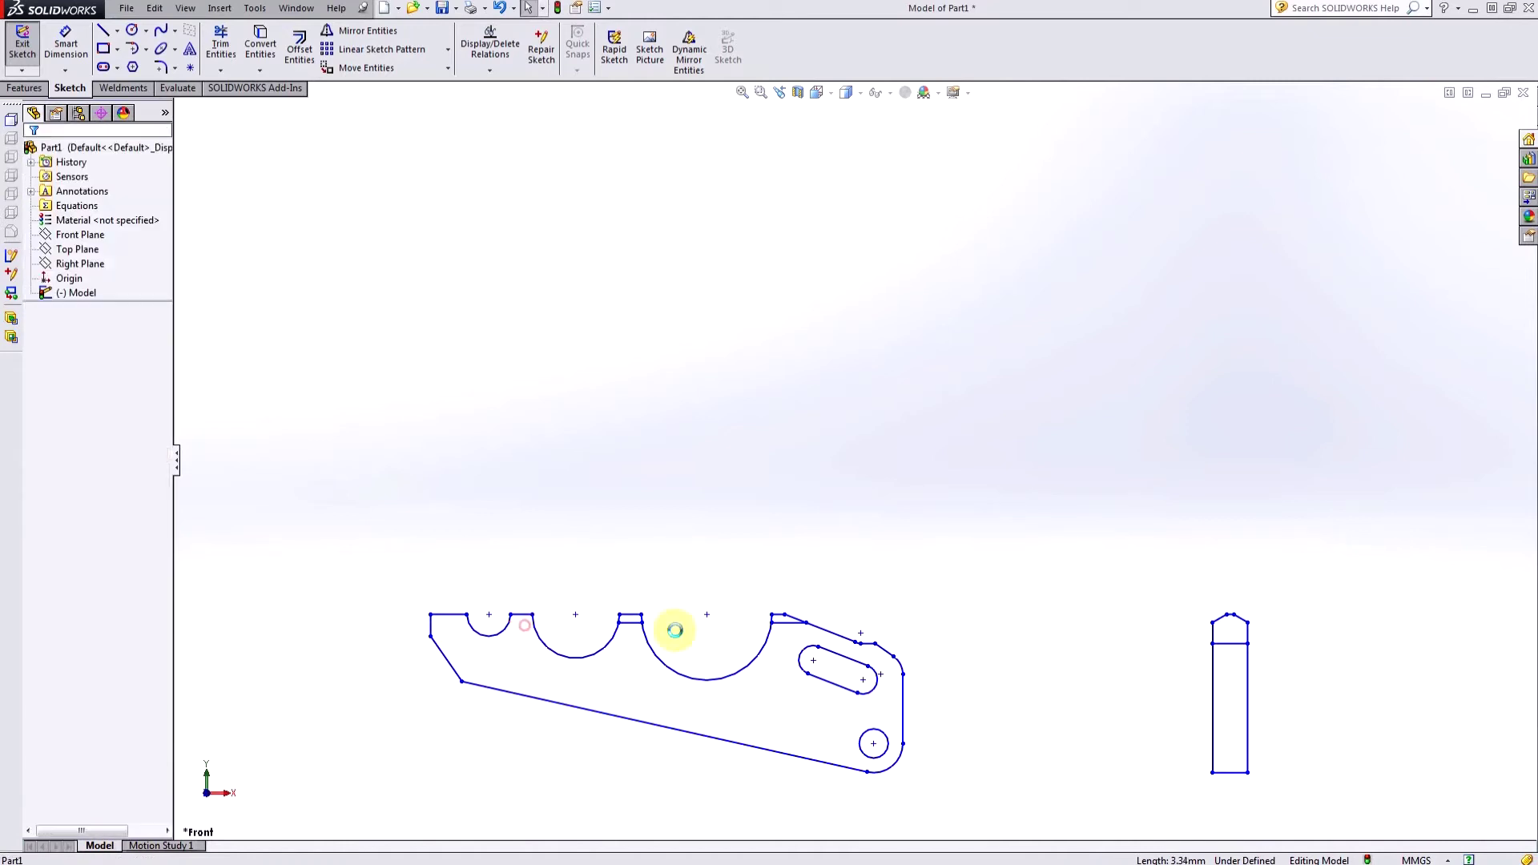
left_click(630, 623)
key("Delete")
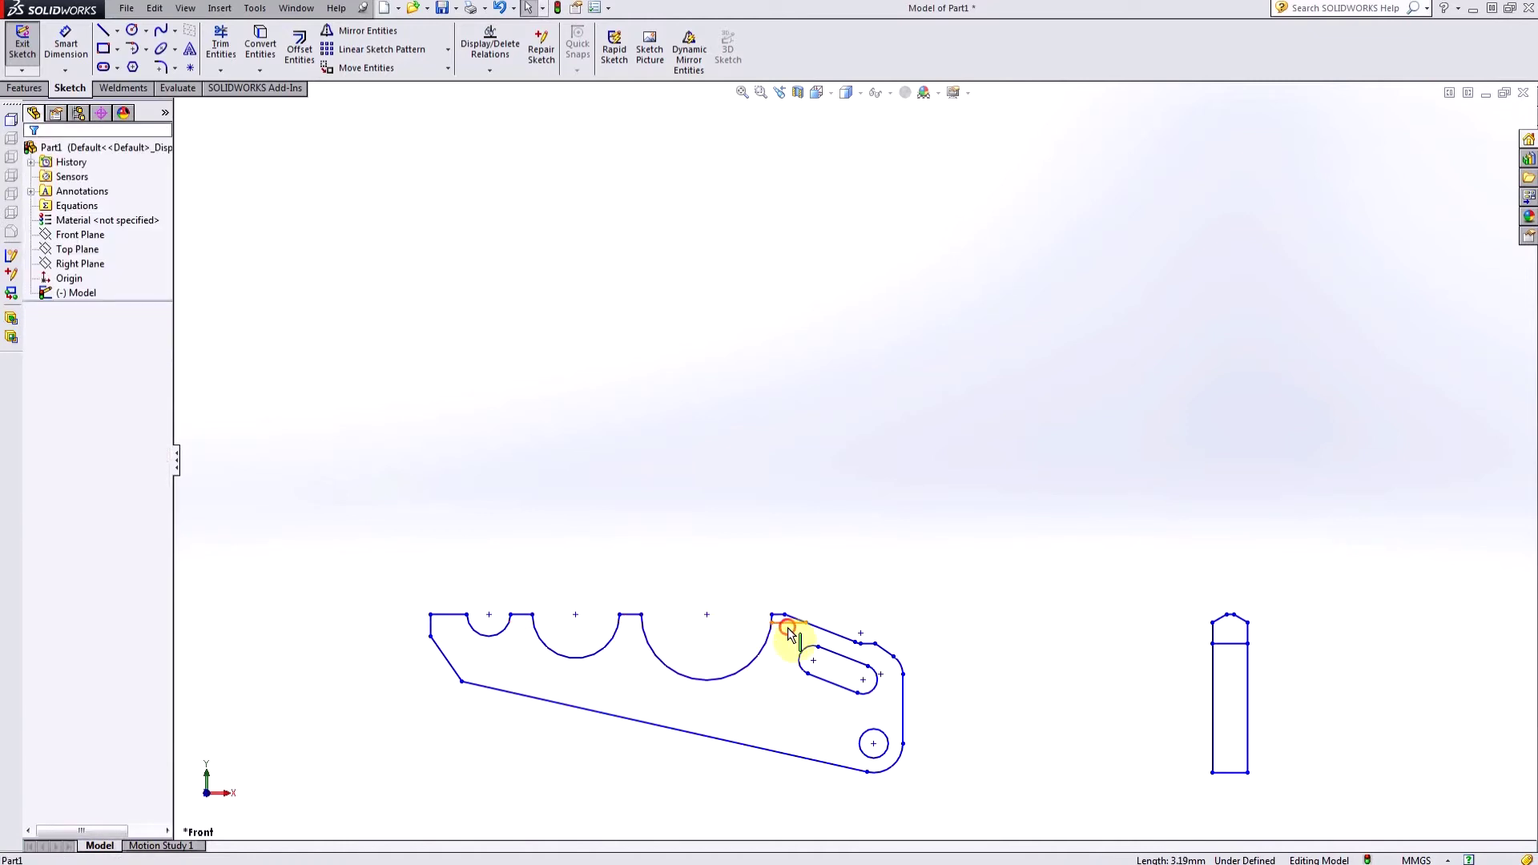
left_click(788, 627)
key("Delete")
left_click(342, 533)
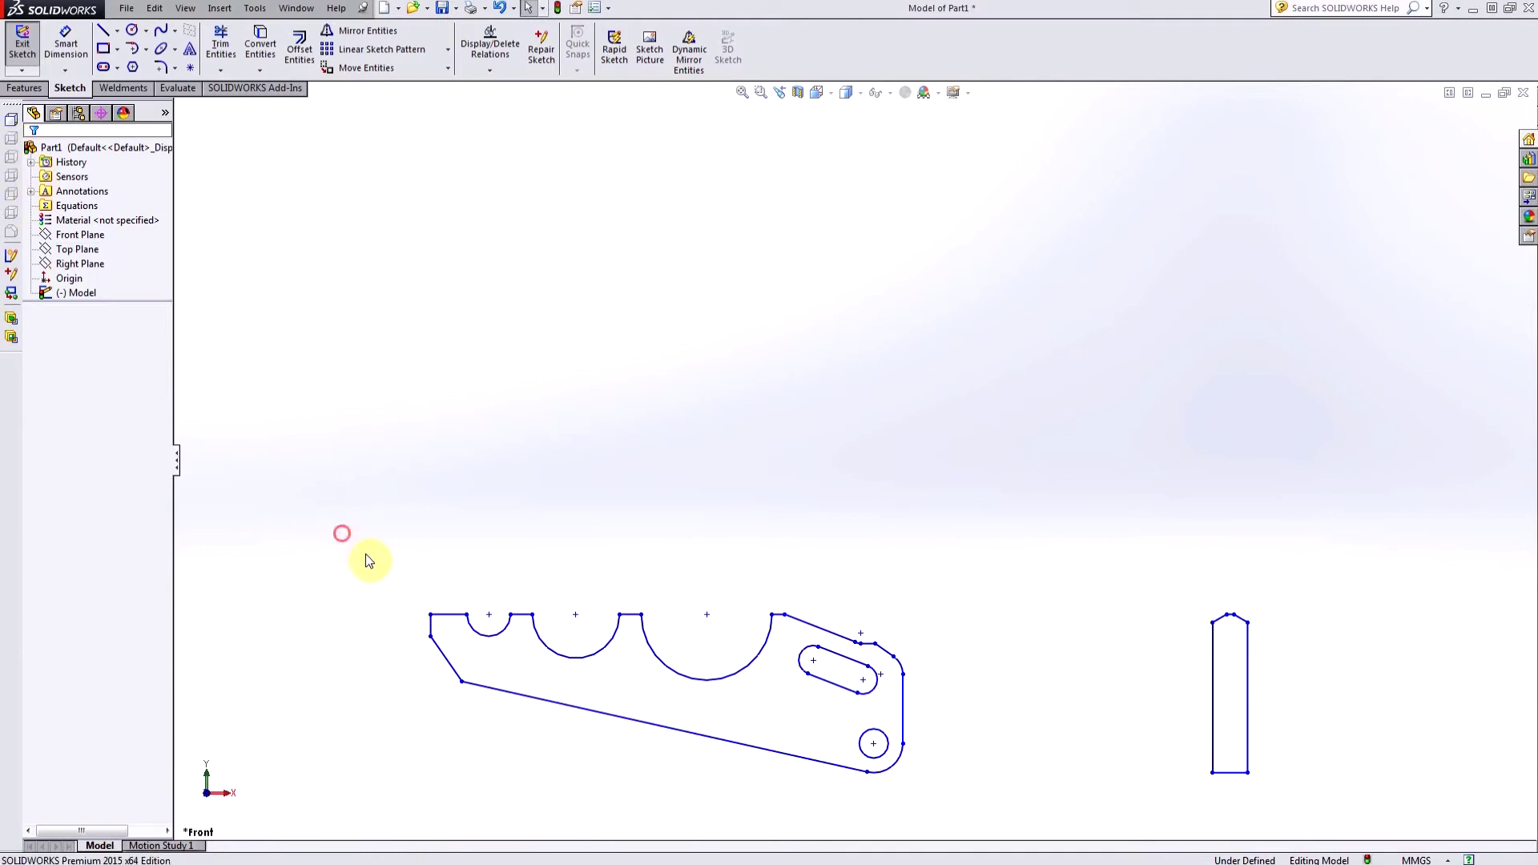
mouse_move(366, 560)
left_mouse_down()
mouse_move(999, 835)
mouse_move(1013, 815)
mouse_move(994, 829)
left_mouse_up()
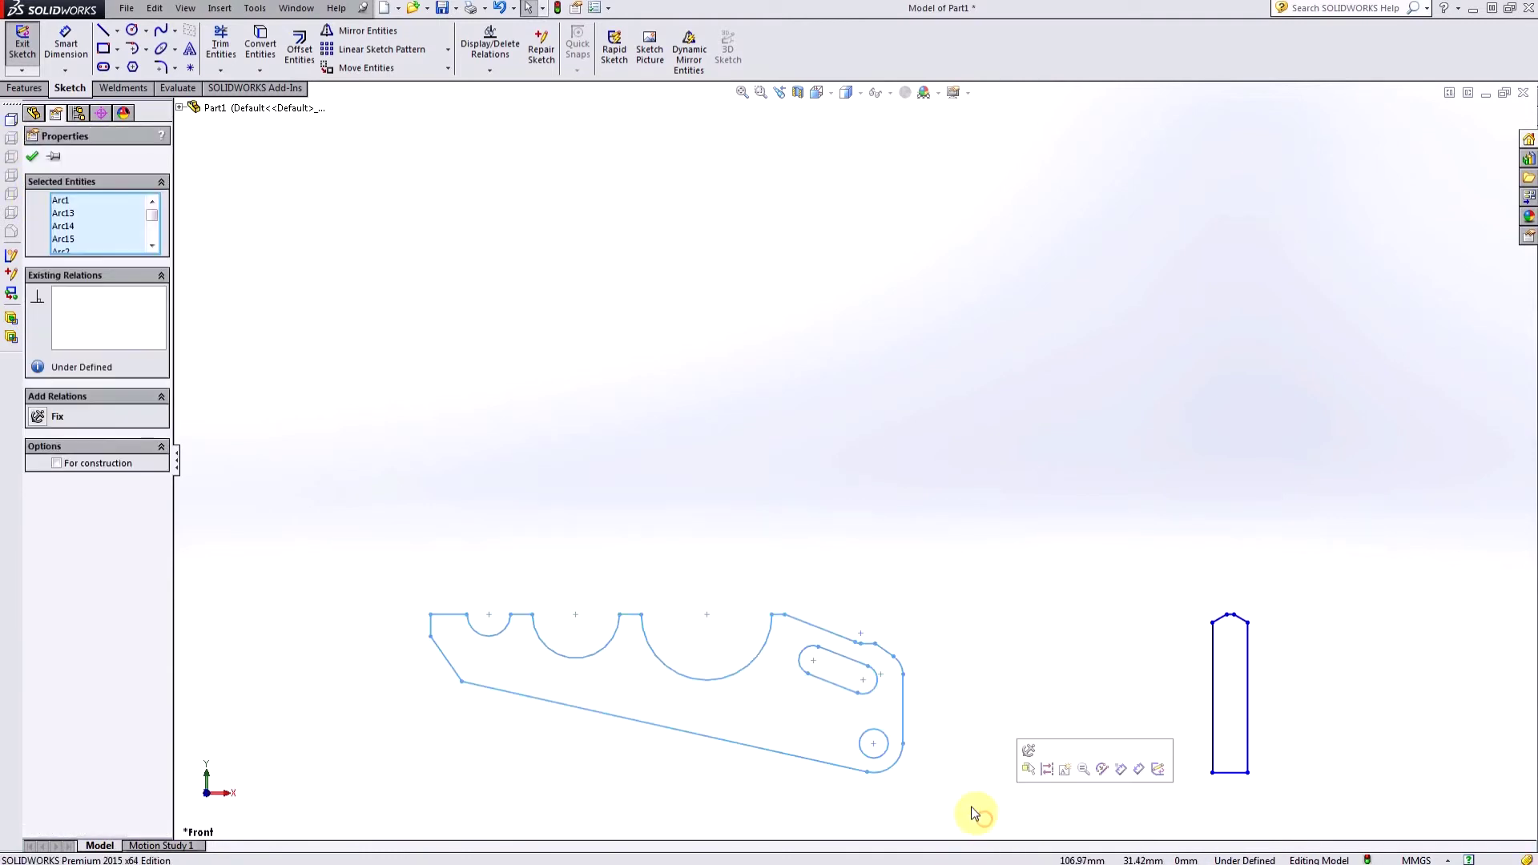
Step: Put the large profile in a front sketch and the end view in a right sketch, then exit
left_click(10, 122)
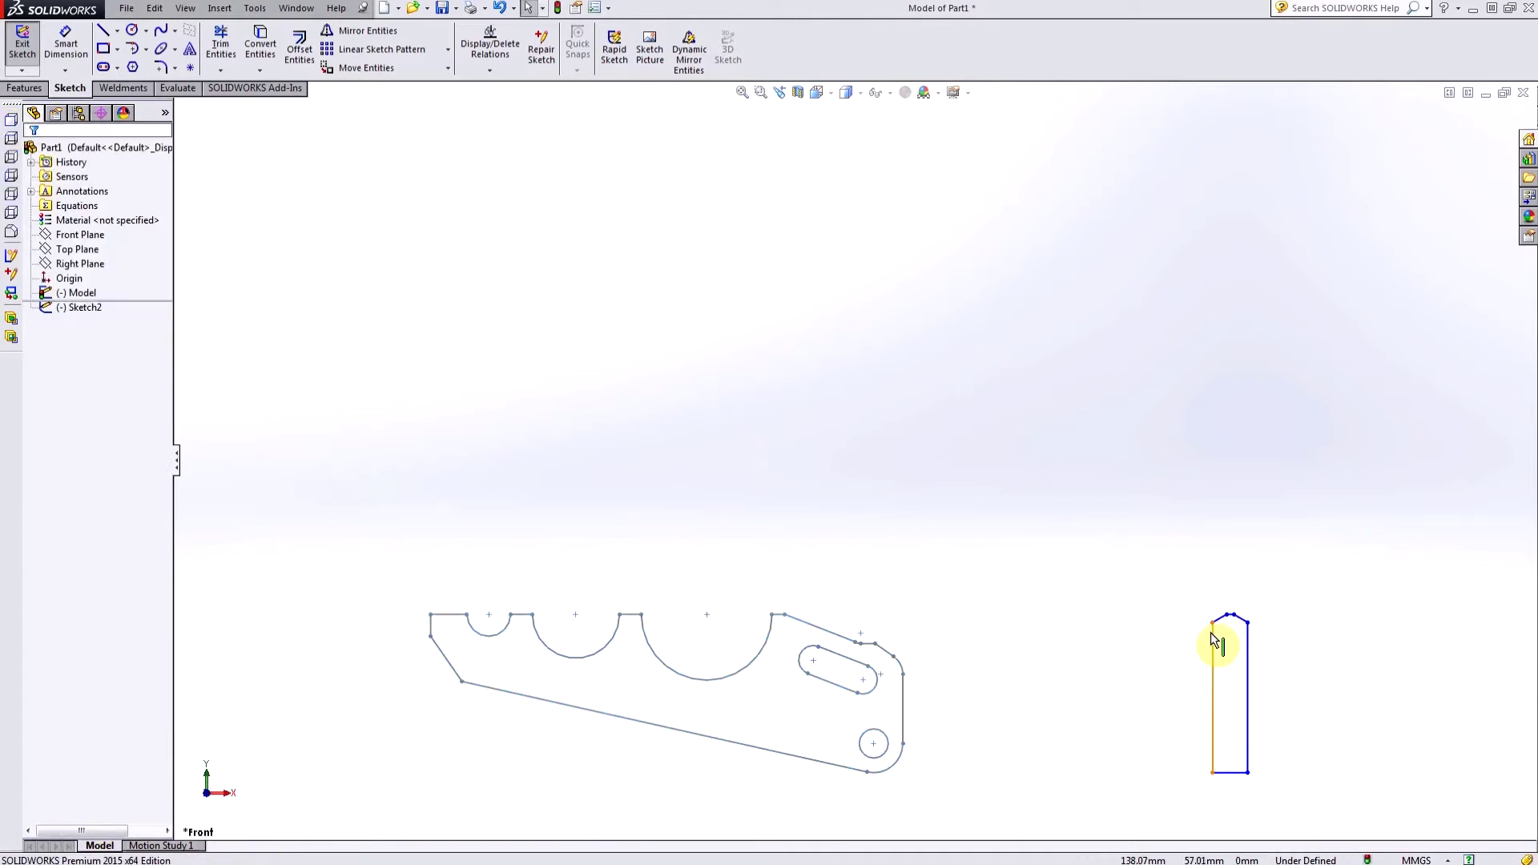
left_click_drag(1128, 544, 1305, 821)
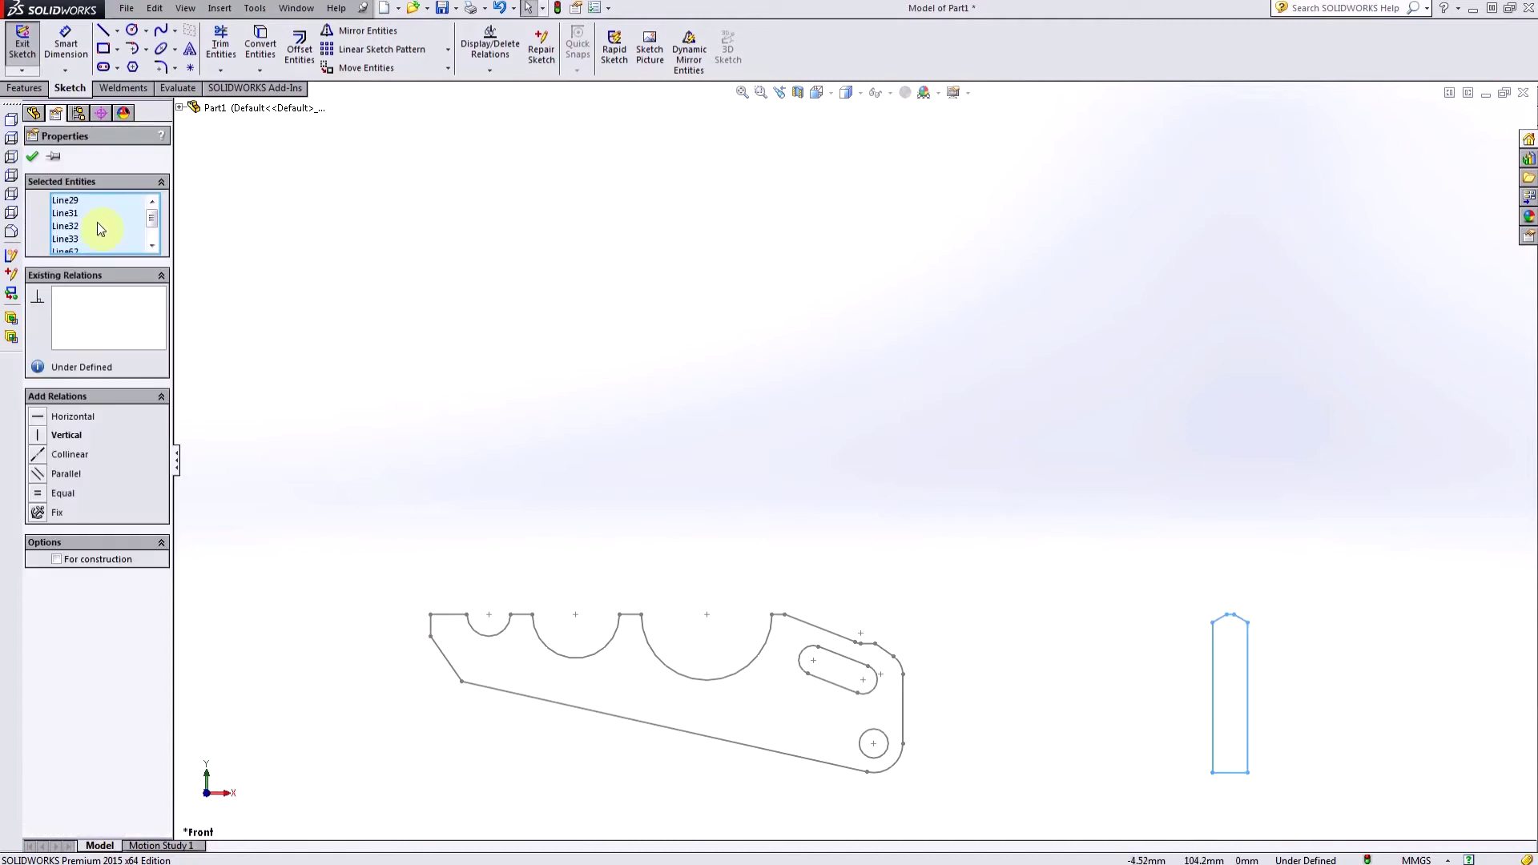
left_click(12, 158)
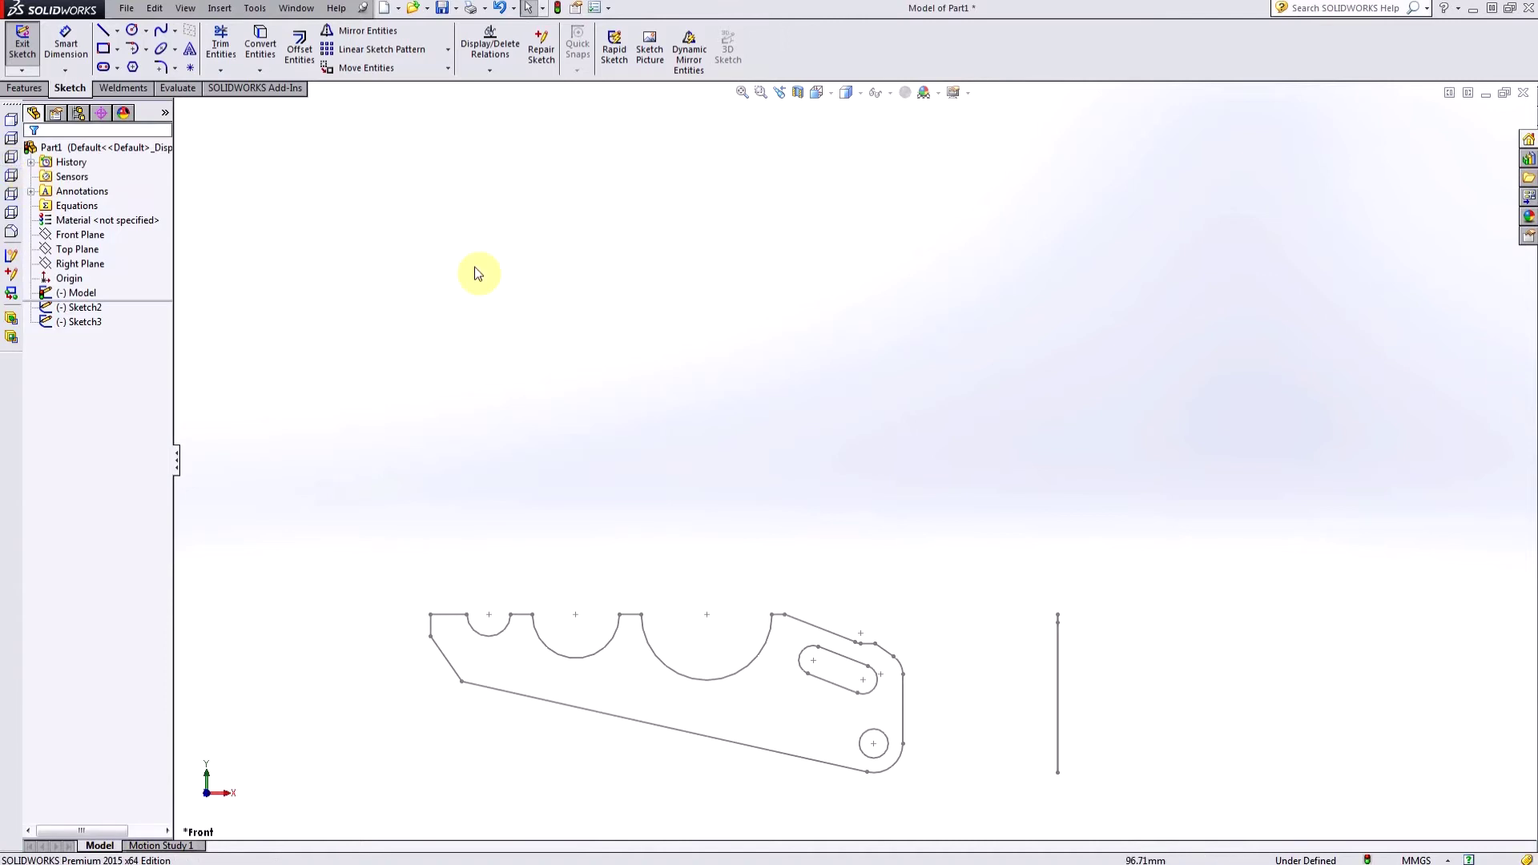
left_click(23, 44)
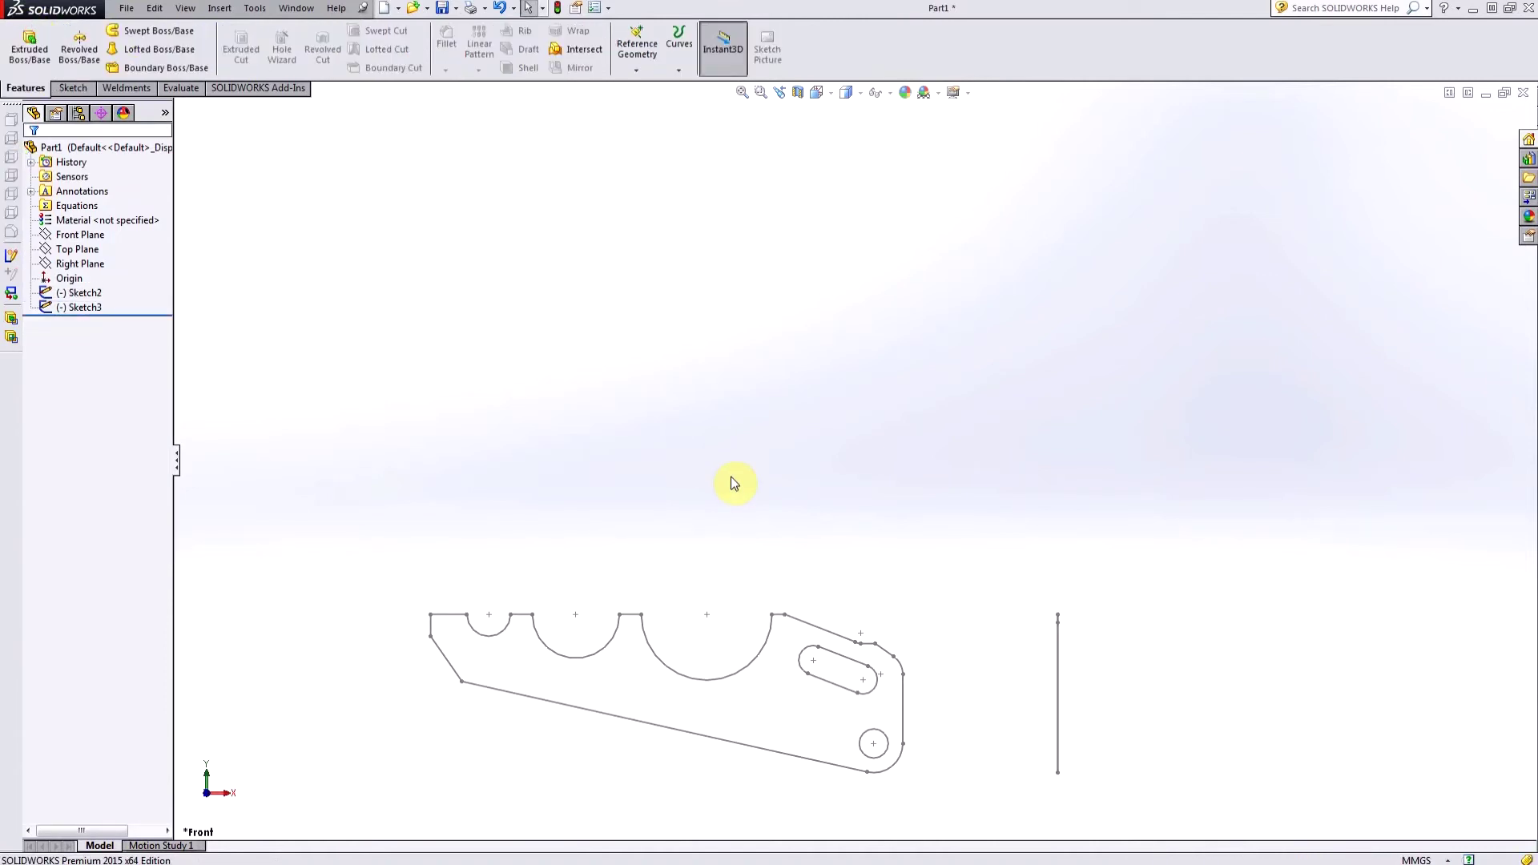
Step: Extrude the Sketch2 jaw profile into Boss-Extrude1 with the Instant3D arrow
left_click(80, 293)
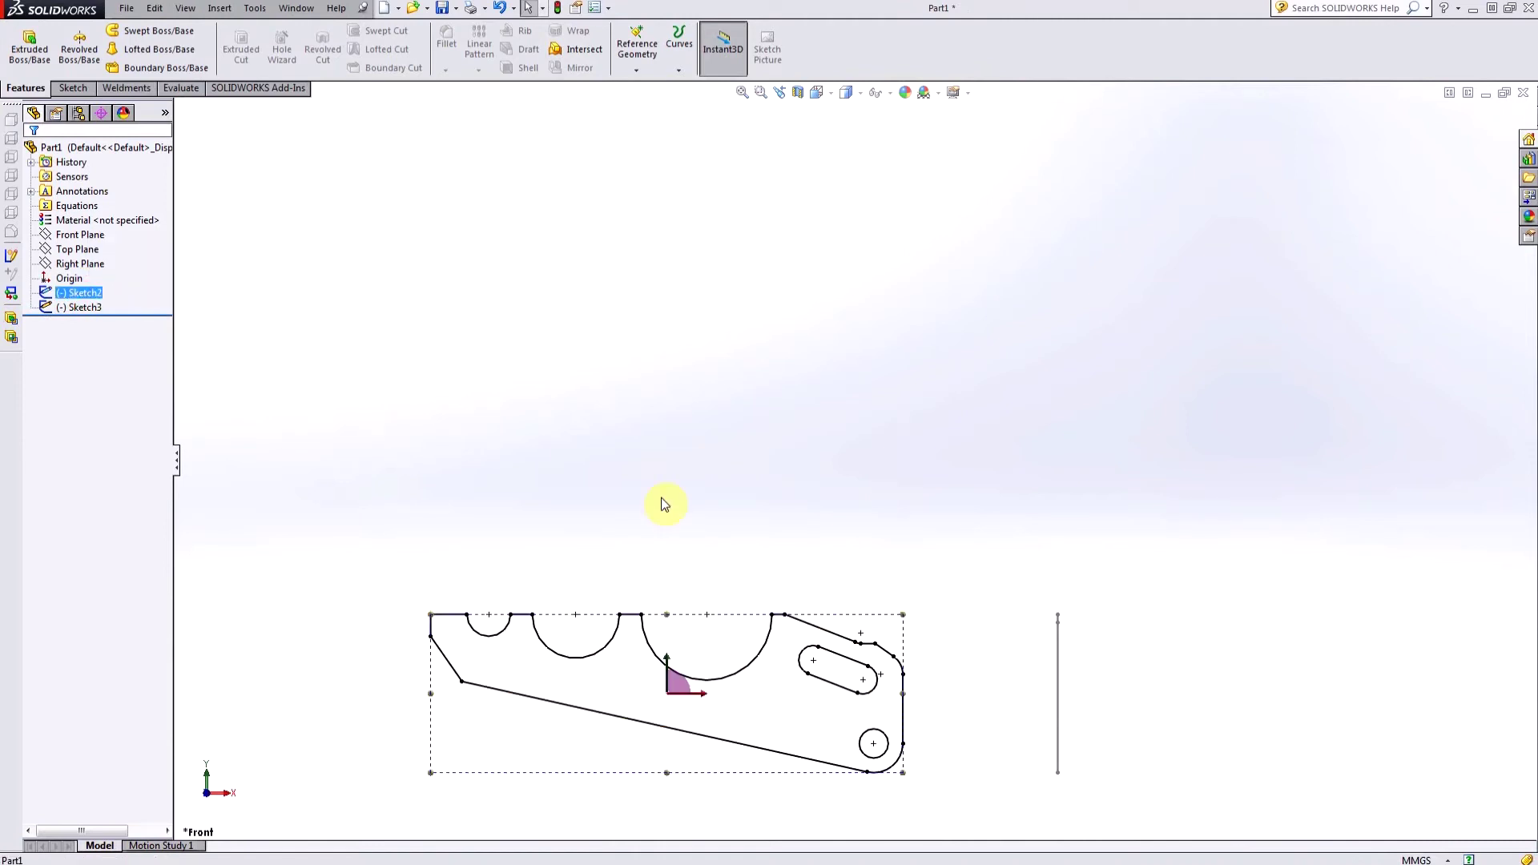
mouse_move(665, 504)
middle_mouse_down()
mouse_move(697, 492)
mouse_move(704, 645)
middle_mouse_up()
left_click(721, 692)
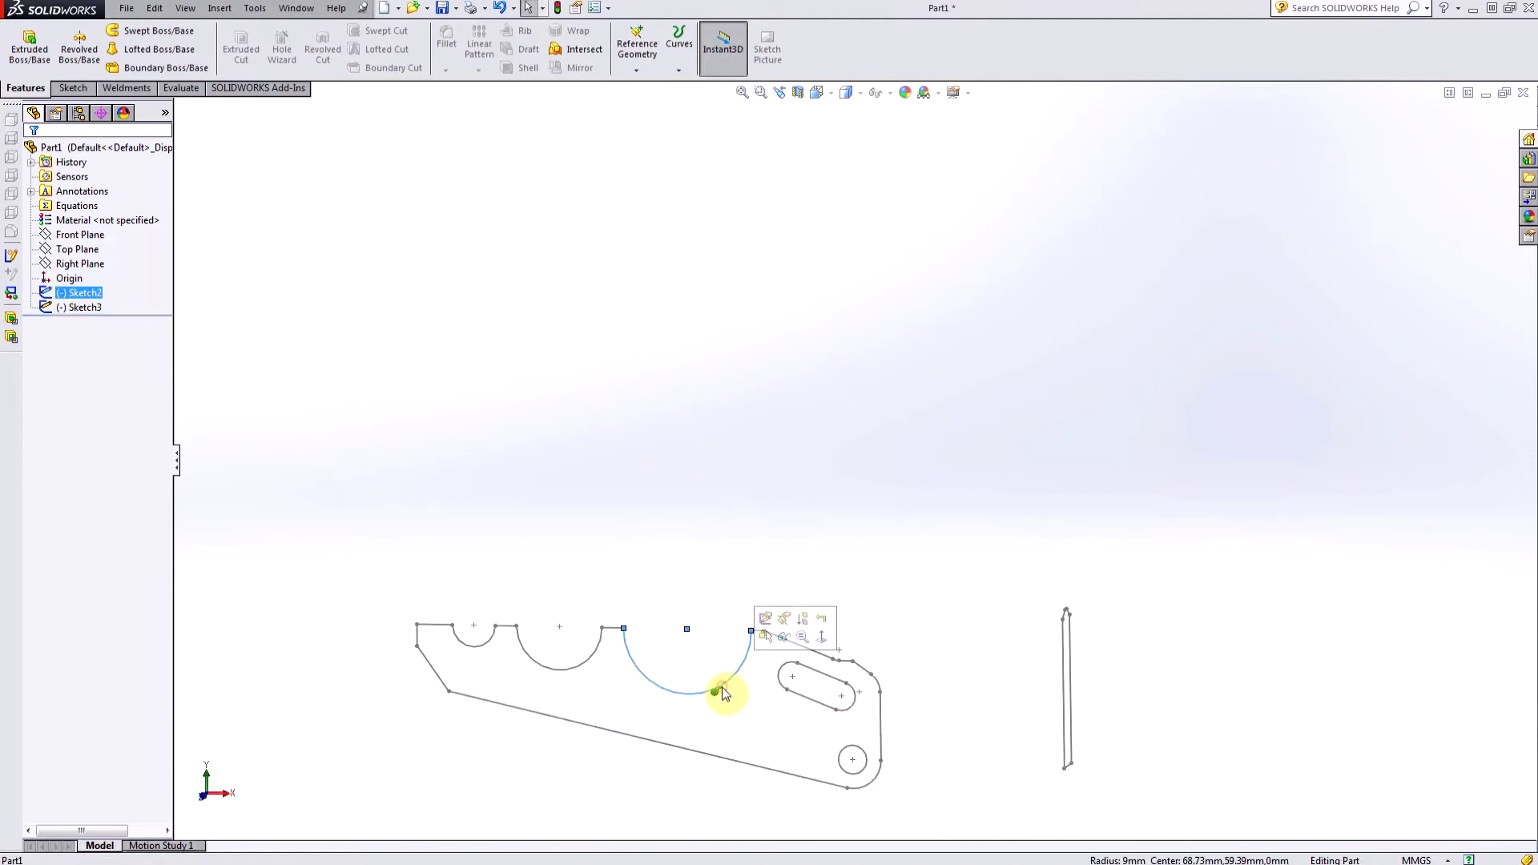
left_click_drag(714, 694, 869, 513)
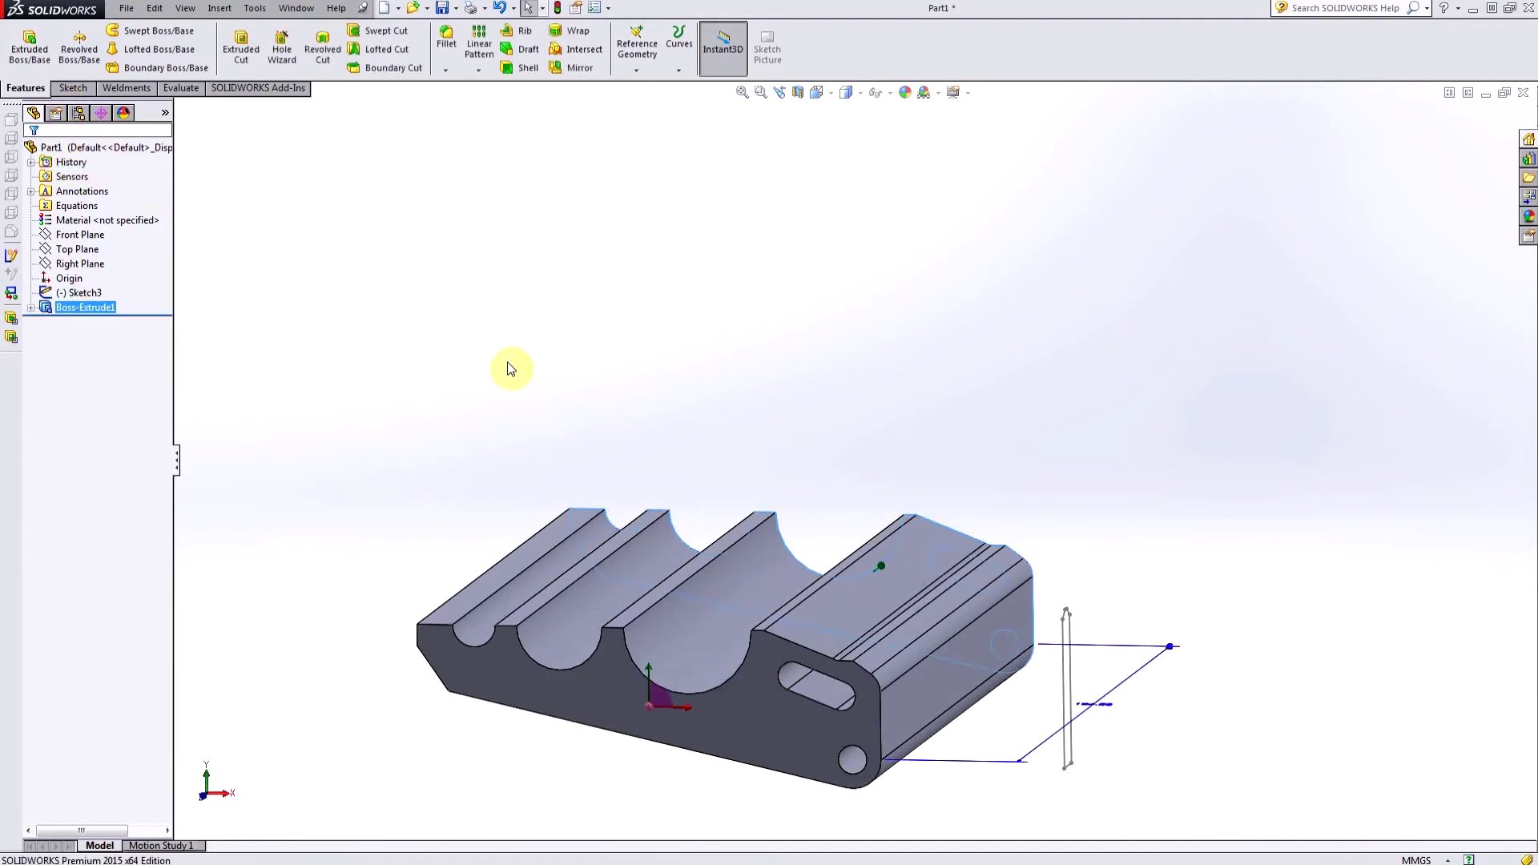
left_click(82, 294)
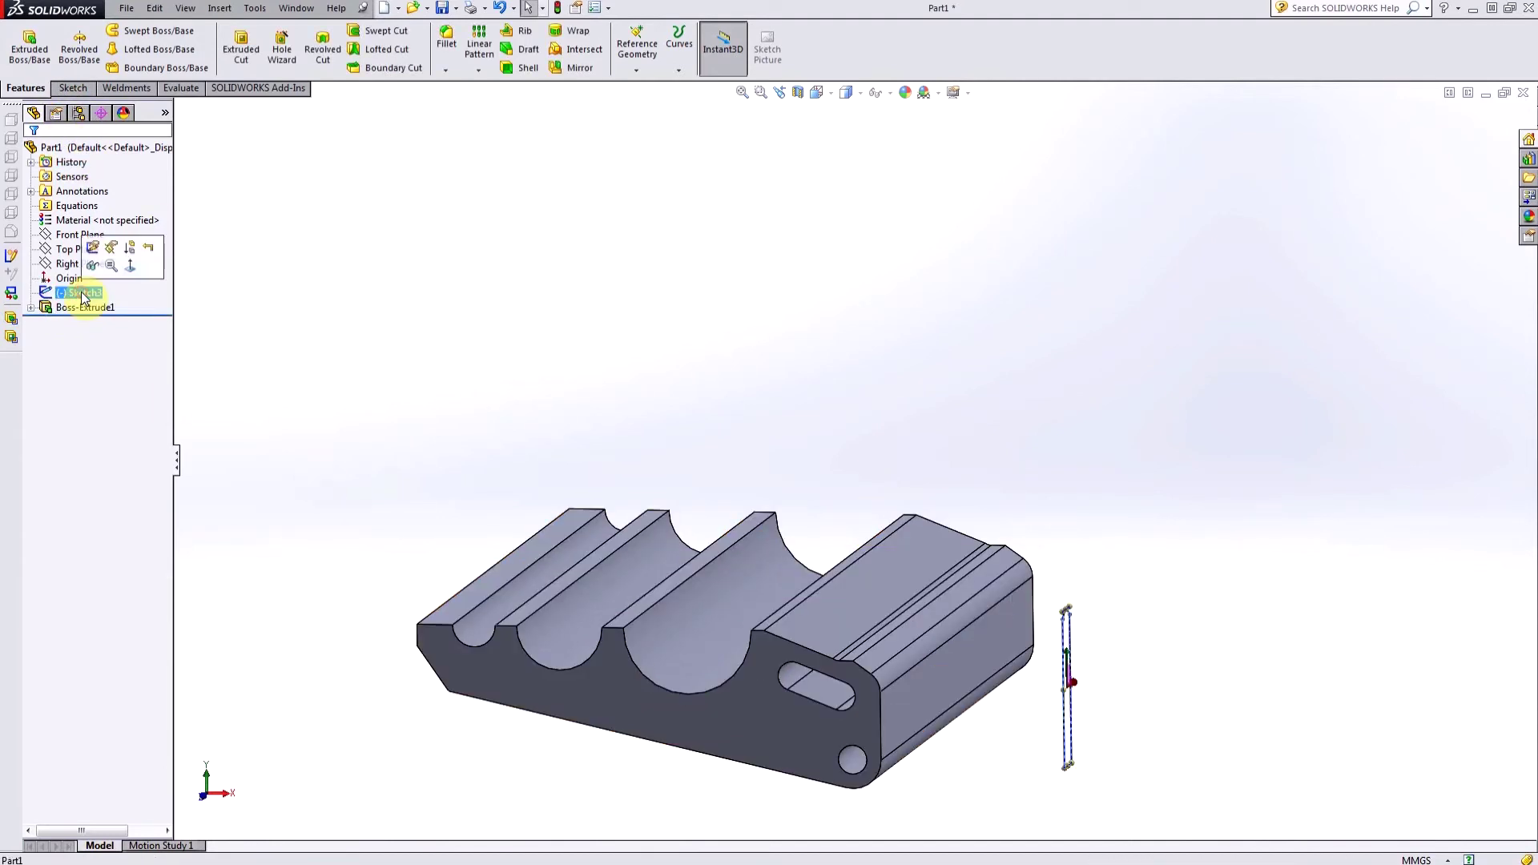
Step: Cut Through All from Sketch3 with Flip side to cut, creating Cut-Extrude1
left_click(256, 55)
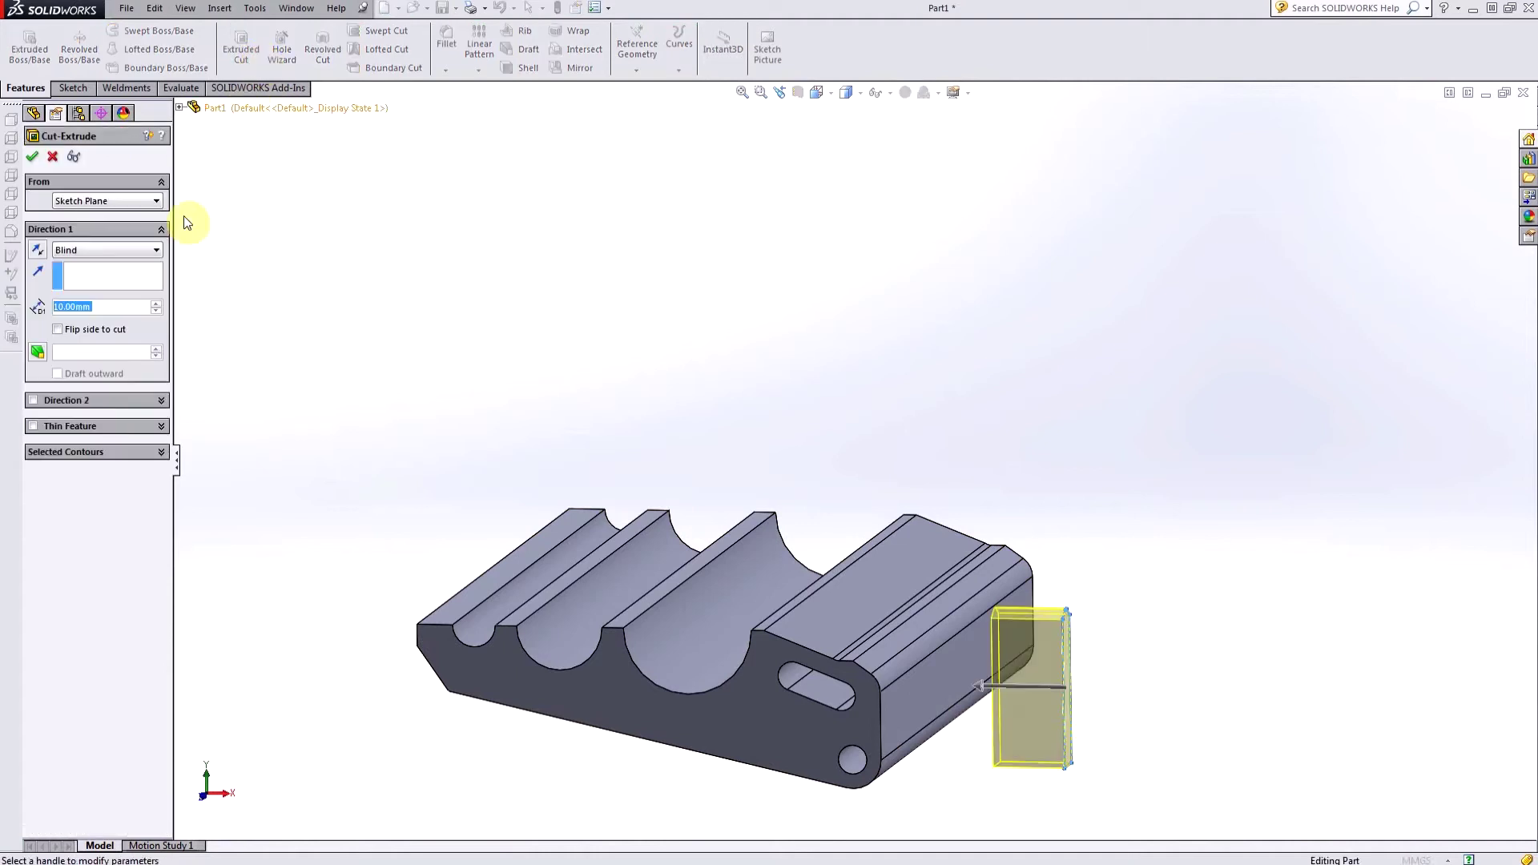
left_click(126, 250)
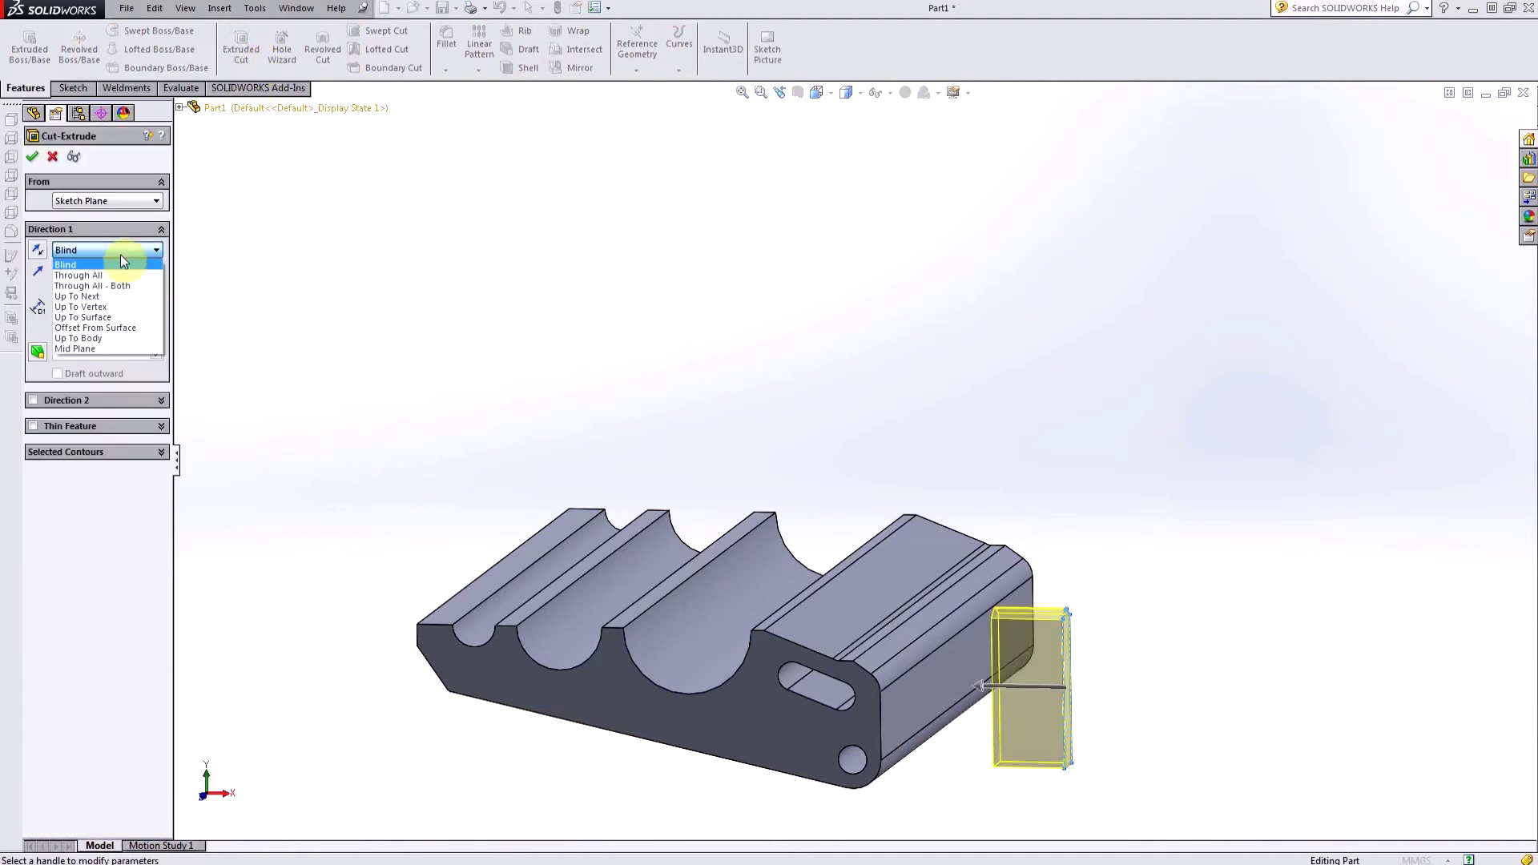
left_click(110, 276)
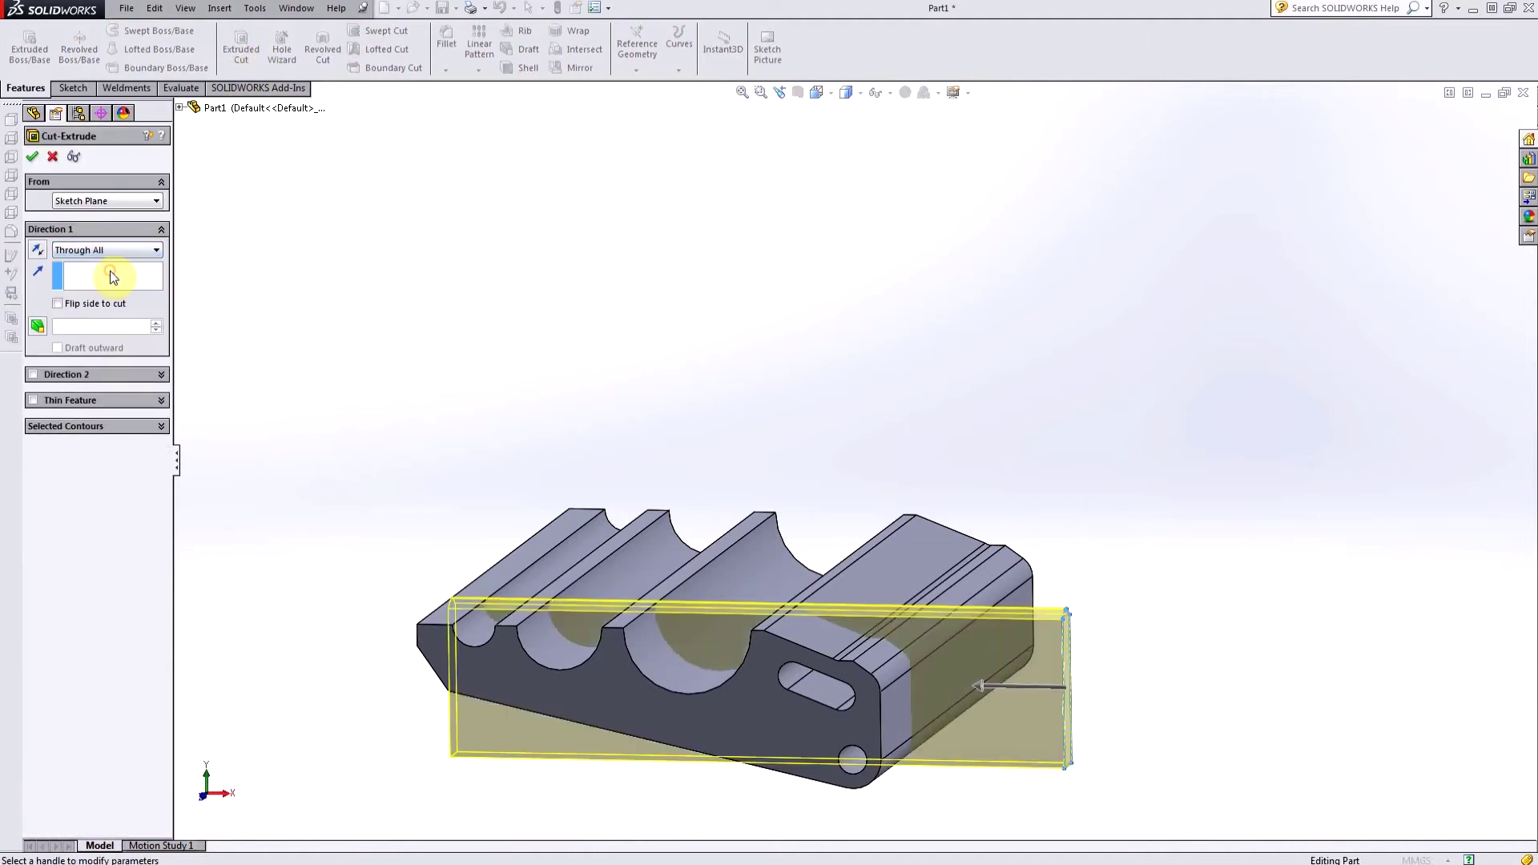
left_click(60, 304)
left_click(32, 158)
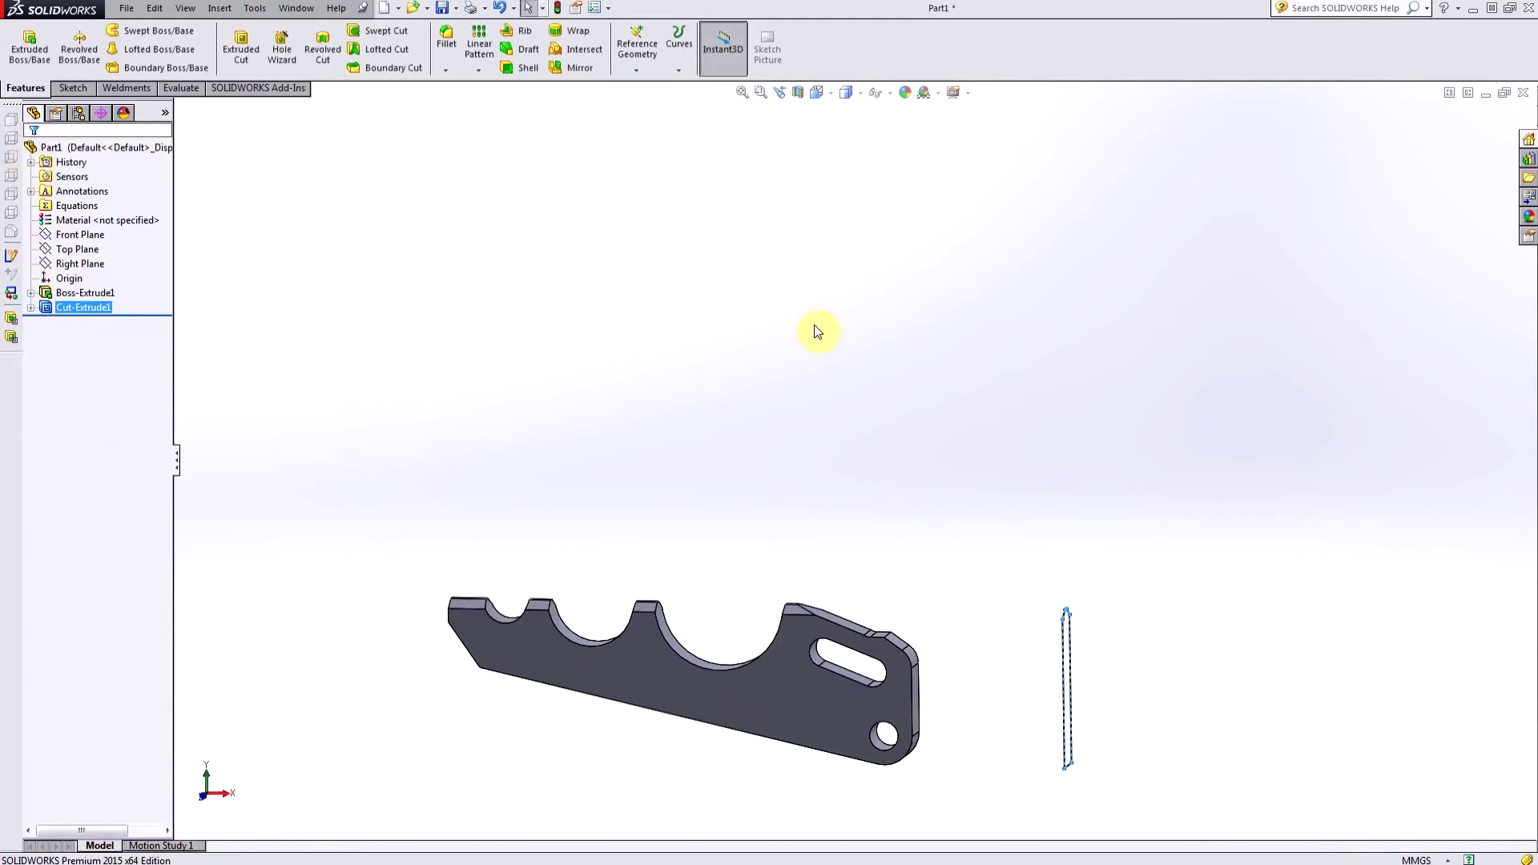
Step: Orbit the part, then view the plate's large flat face Normal To
middle_click_drag(824, 401, 750, 434)
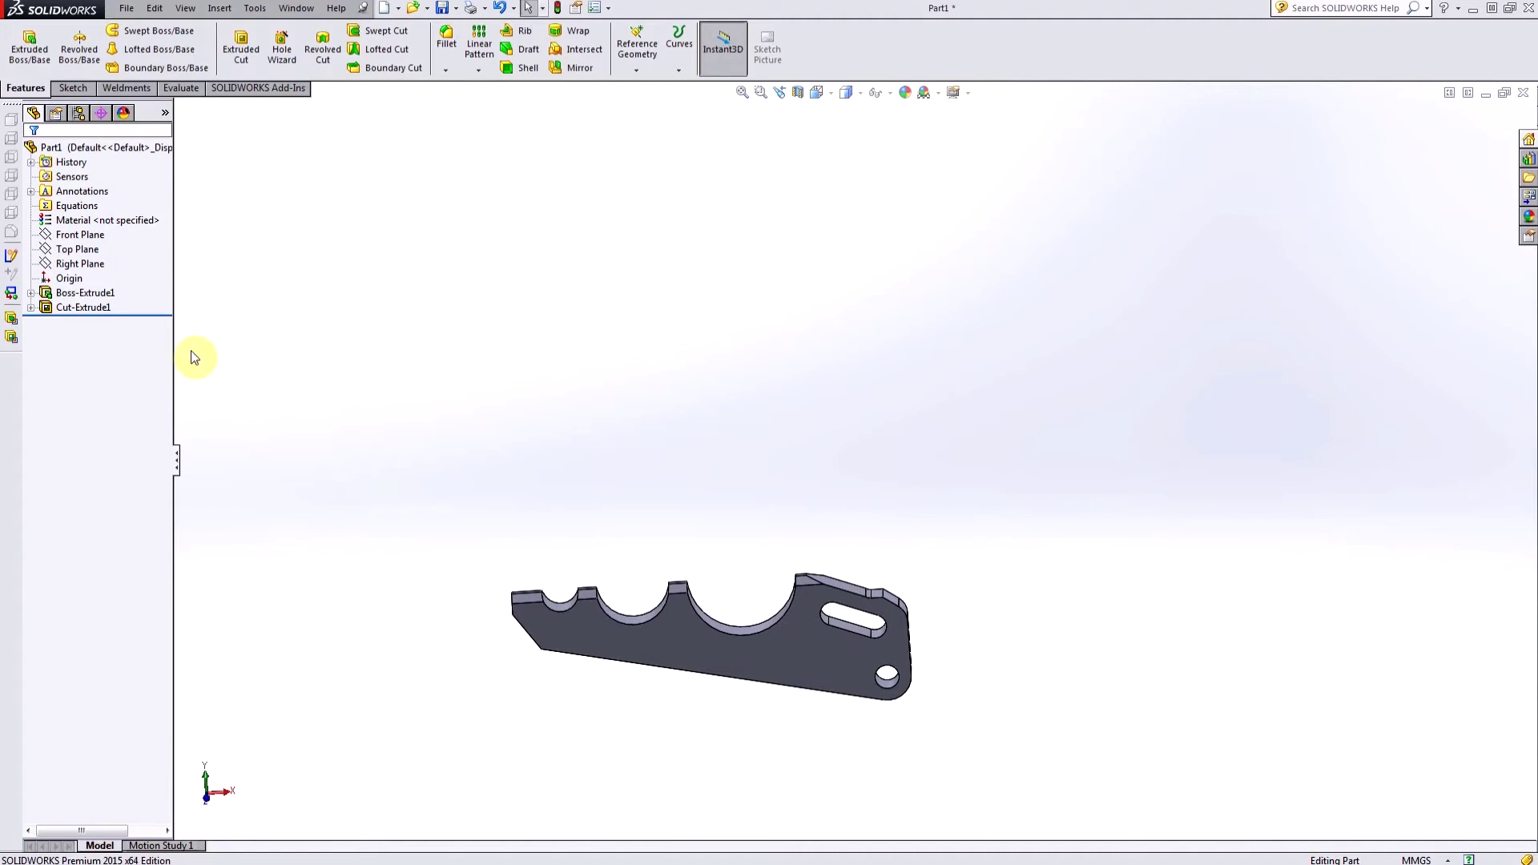
left_click(679, 652)
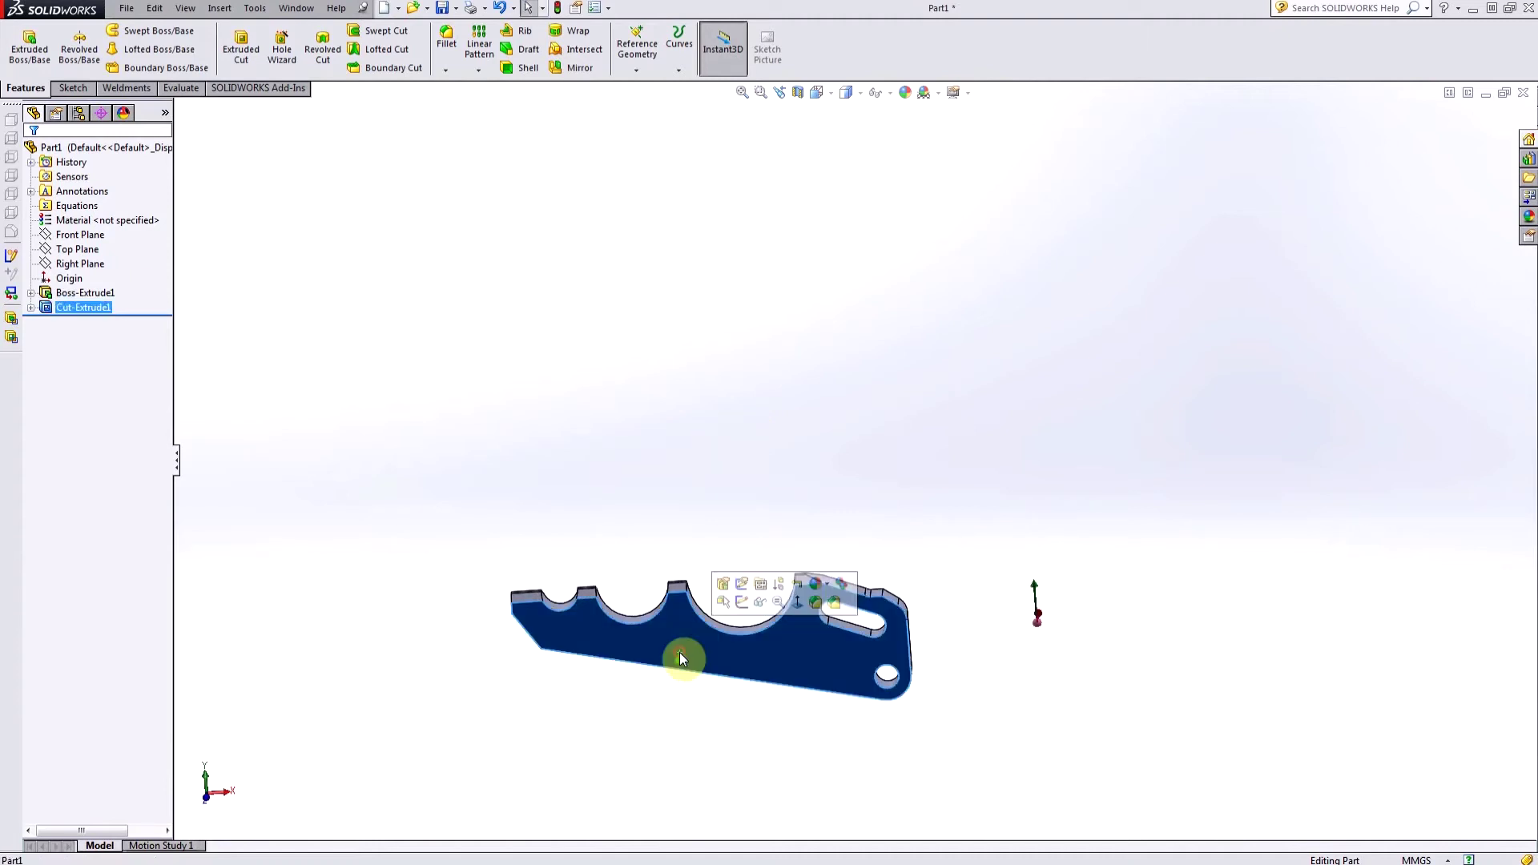
key("ctrl+8")
left_click(687, 594)
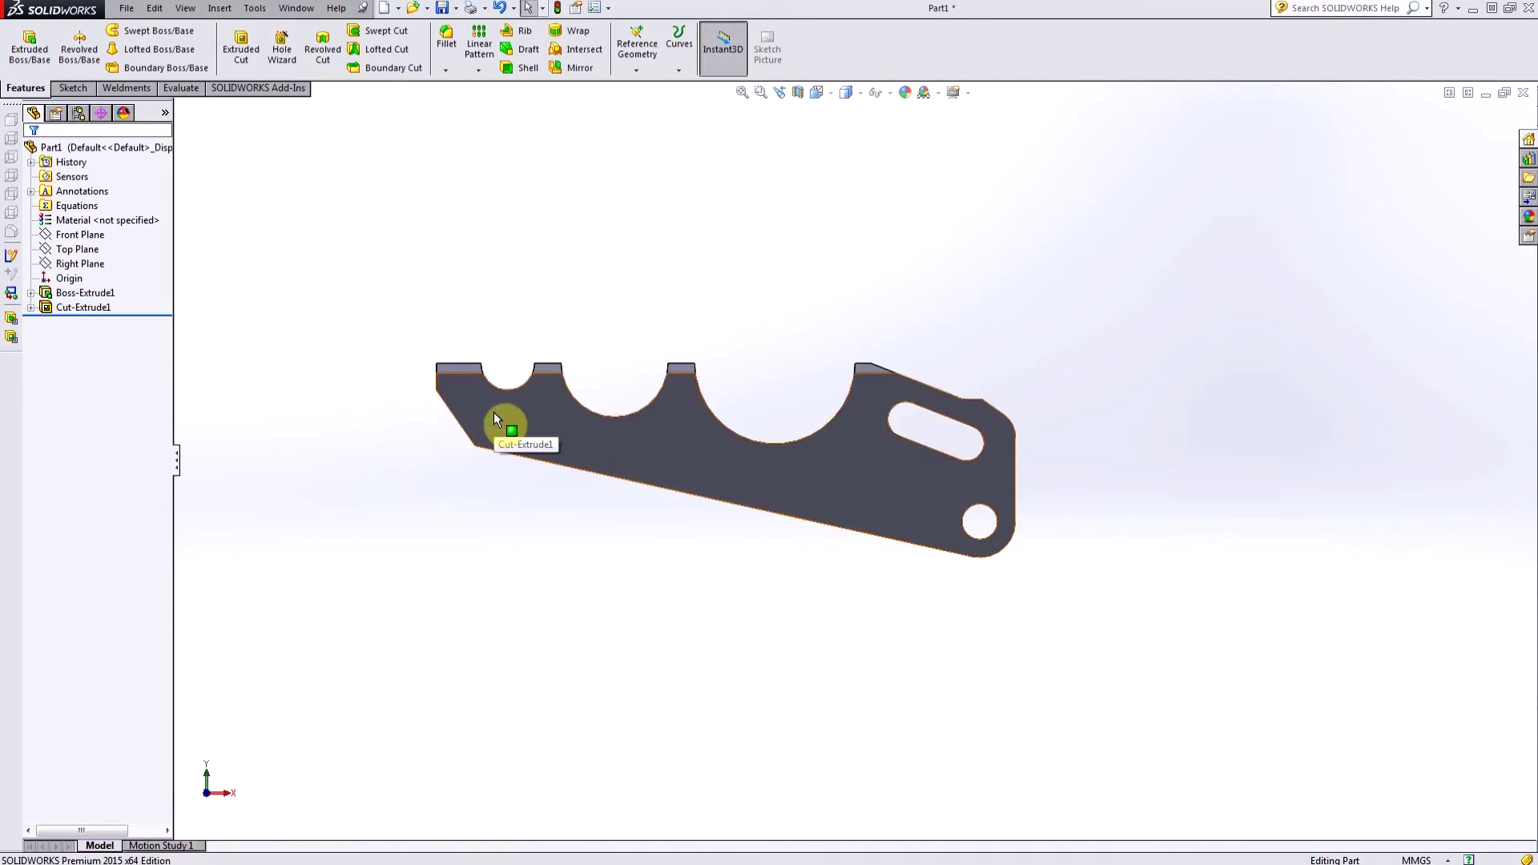
Step: Edit Sketch2, drag the profile's lower-left corner downward, and exit the sketch
left_click(30, 293)
left_click(94, 307)
right_click(95, 306)
left_click(82, 264)
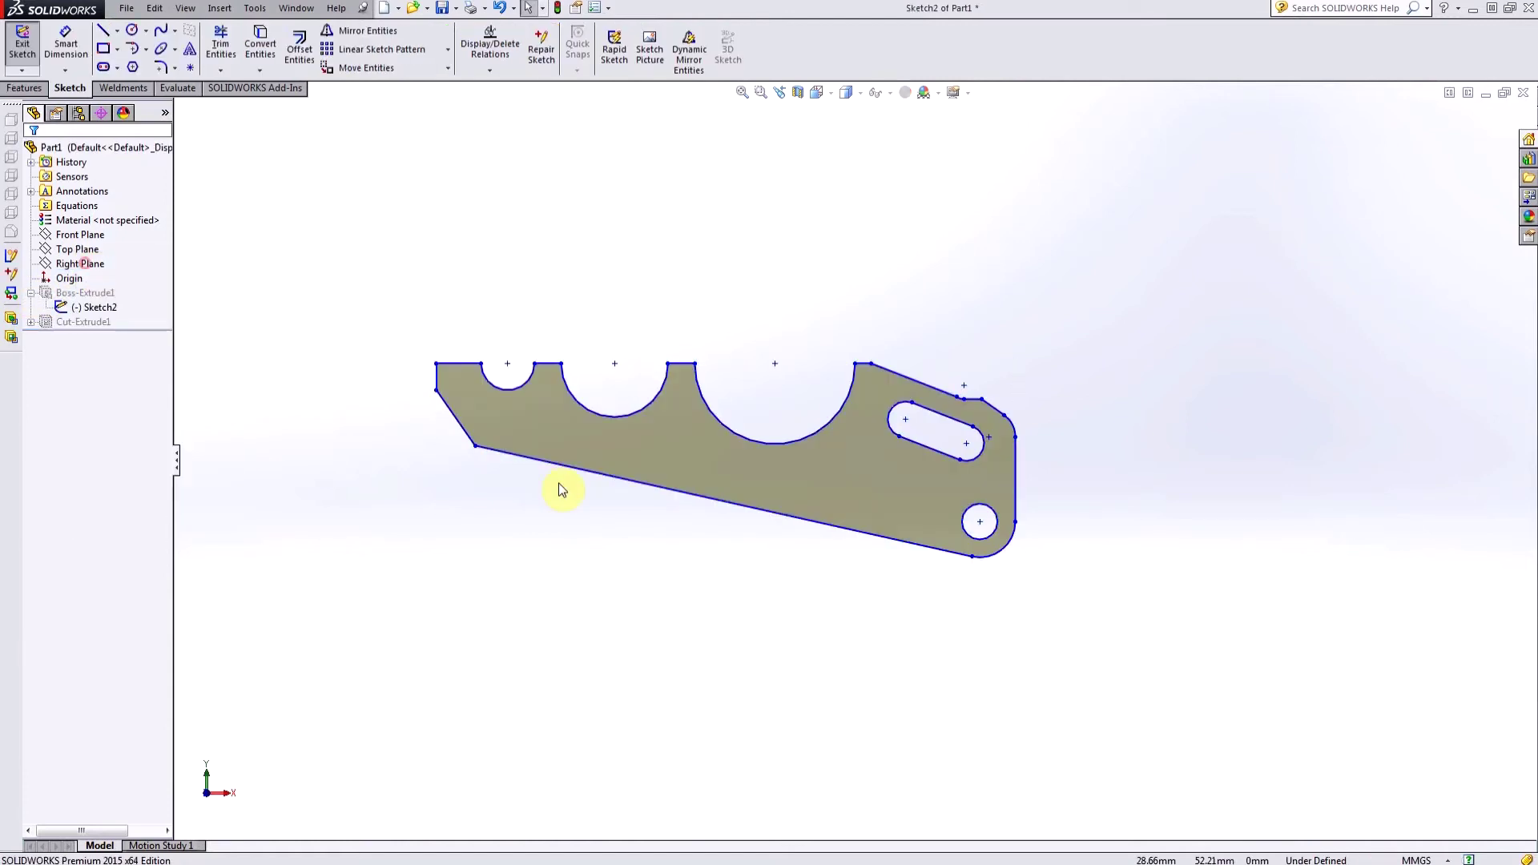
left_click_drag(476, 447, 493, 487)
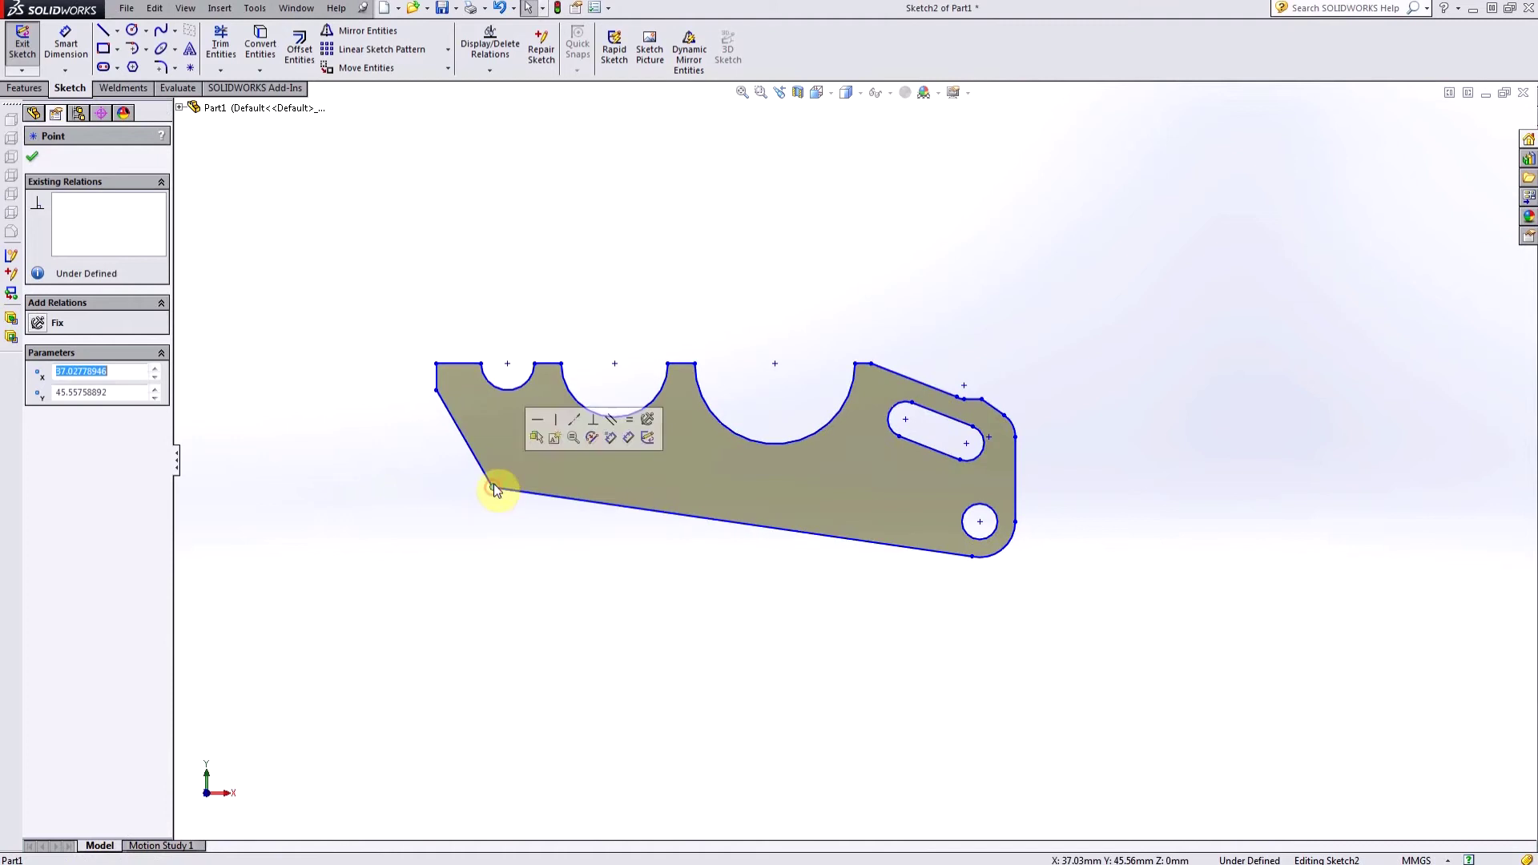
left_click(32, 156)
left_click(23, 44)
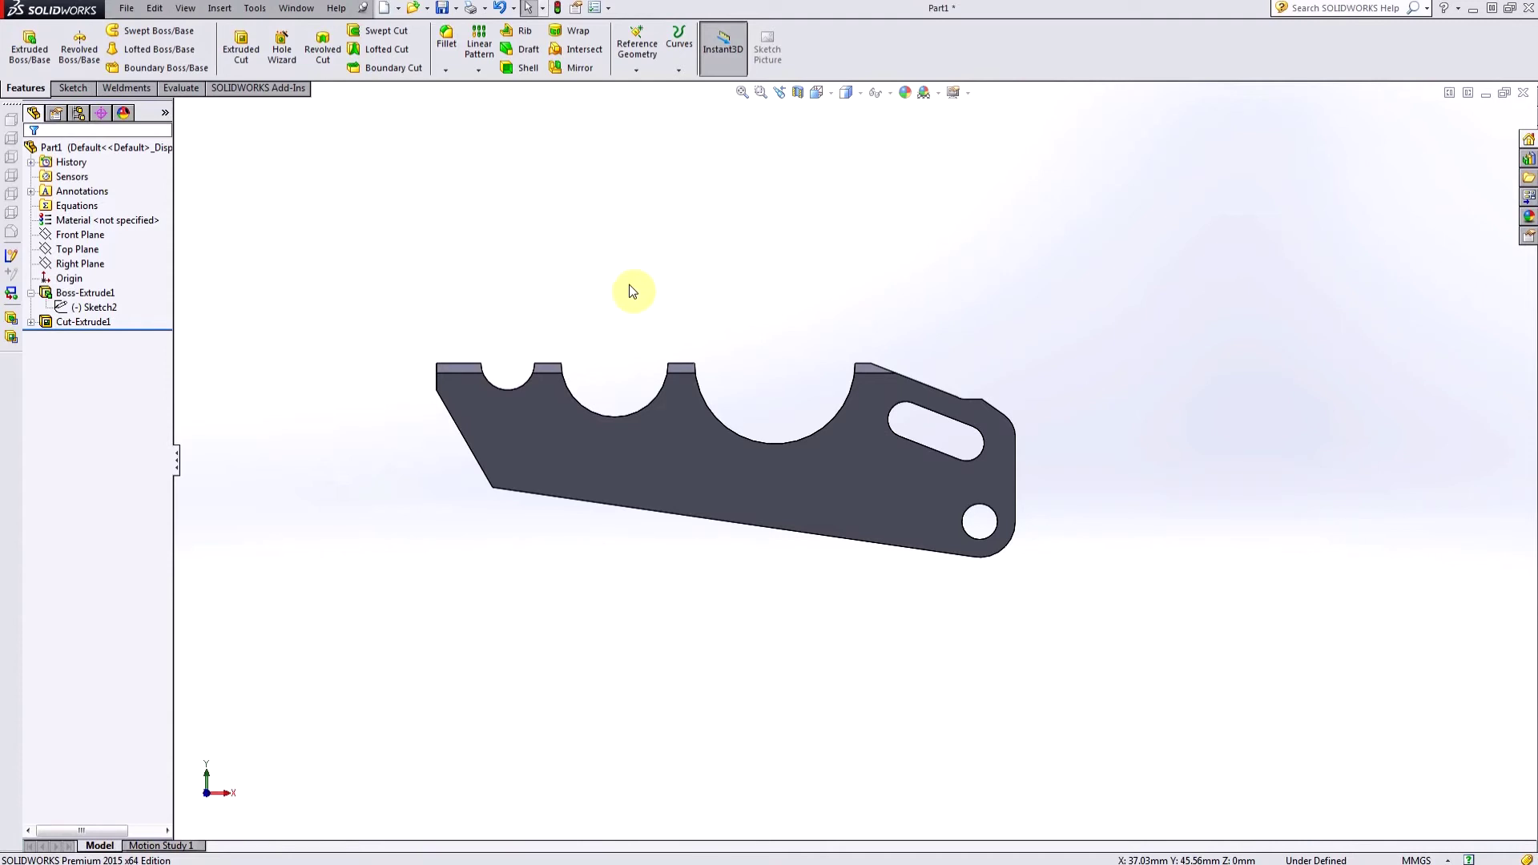
Step: Save the part as 'gripper finger'
left_click(441, 7)
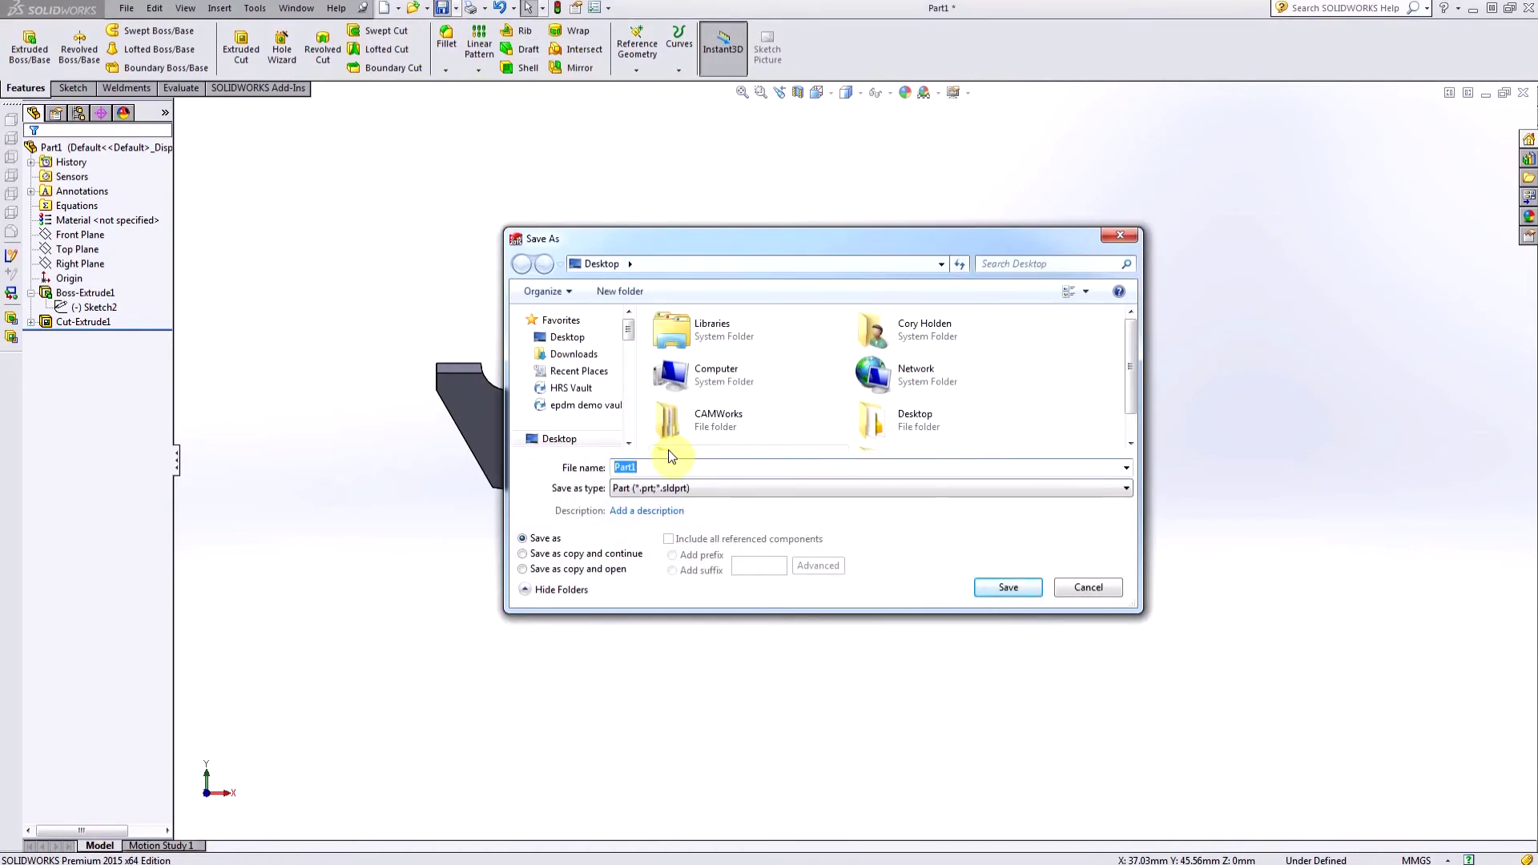
type("gripper finger")
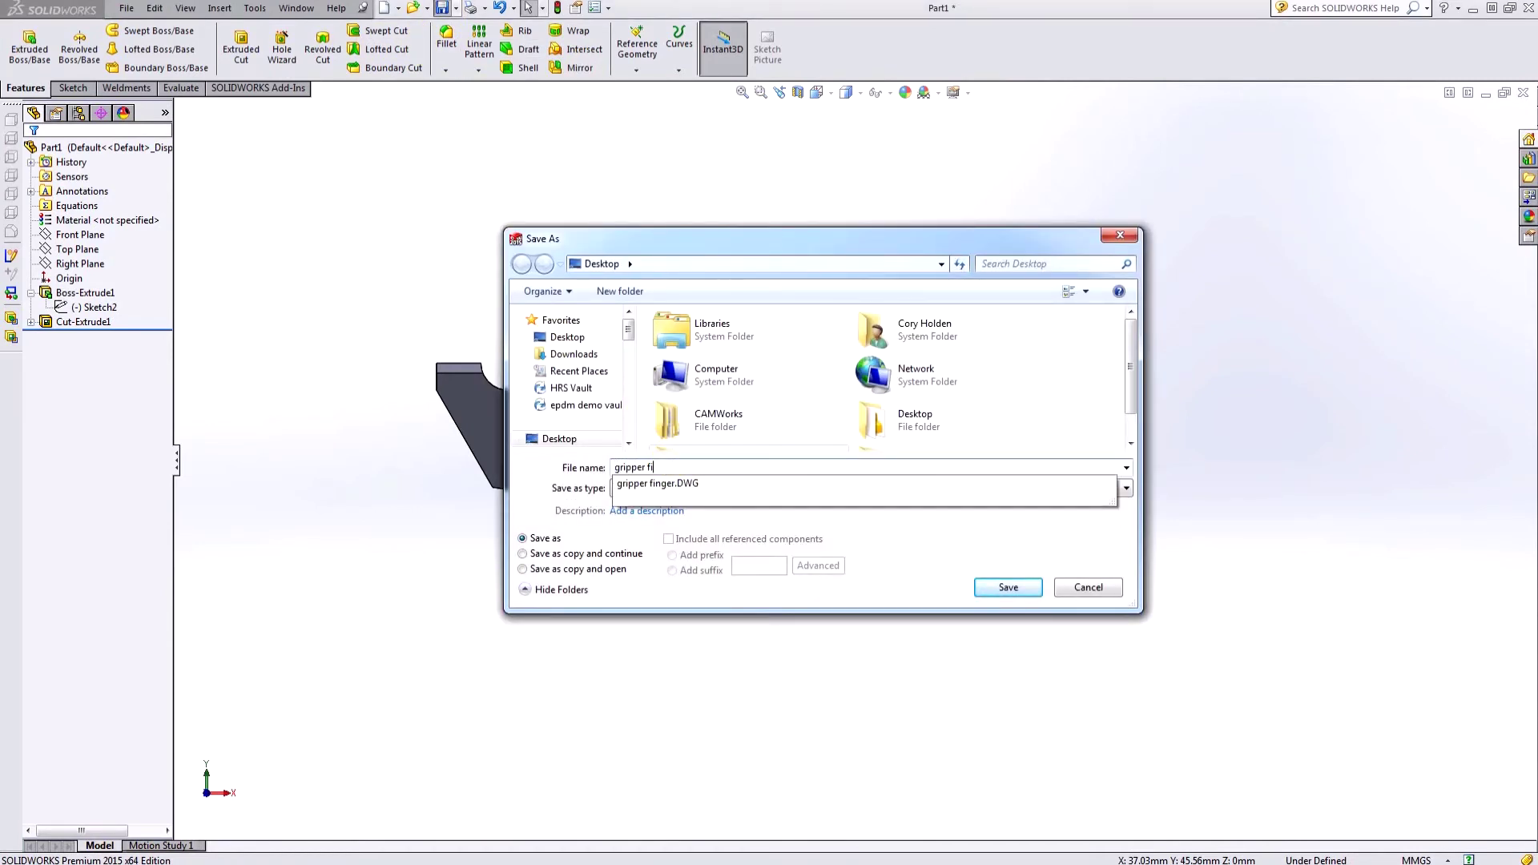
left_click(1001, 589)
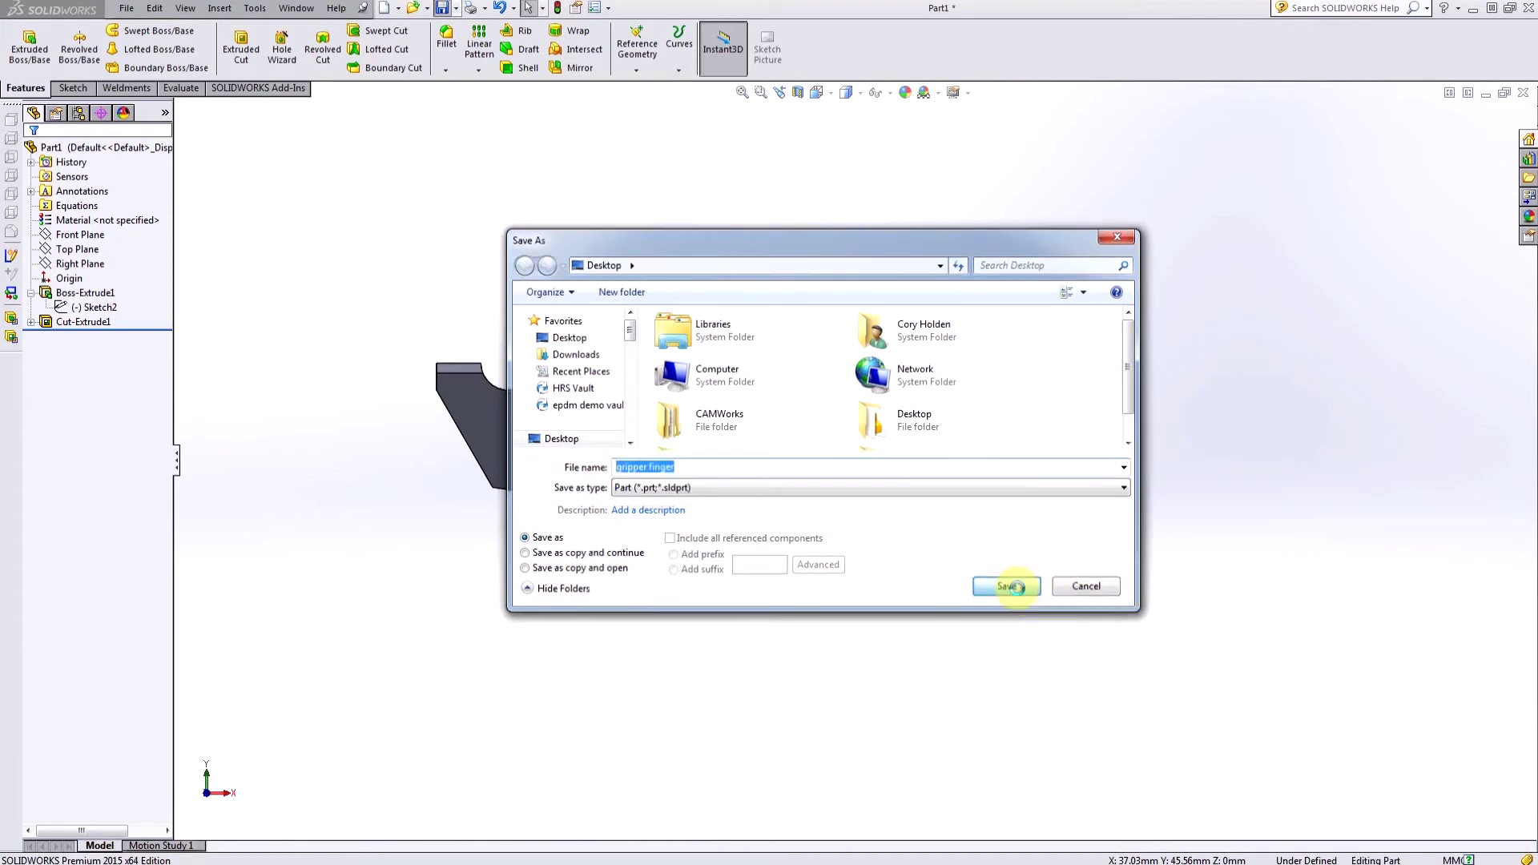
left_click(126, 8)
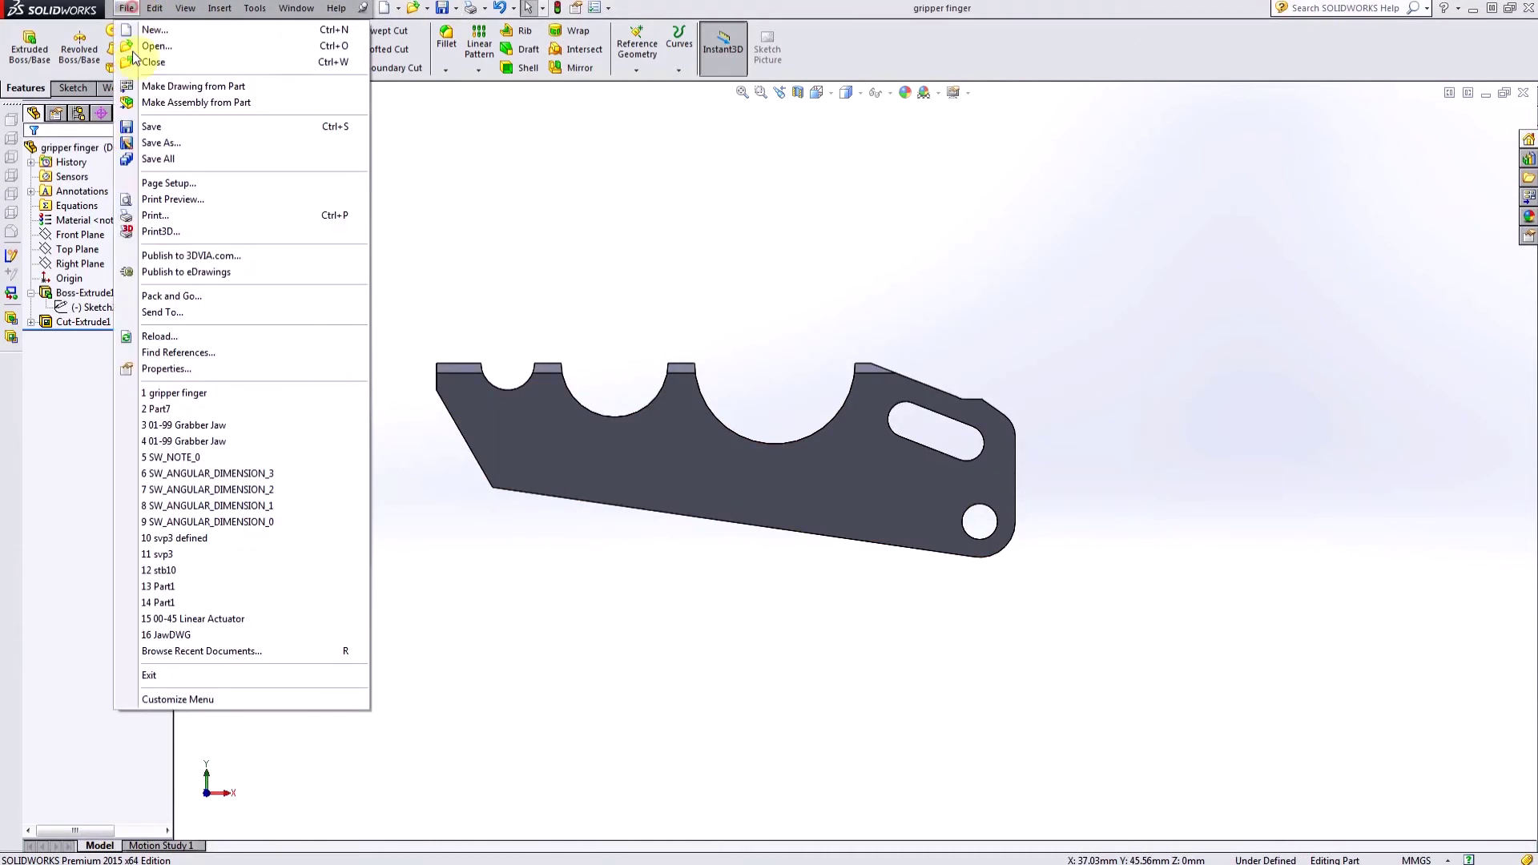
Step: Make a drawing from the part with a Front view plus top and right projected views
left_click(157, 86)
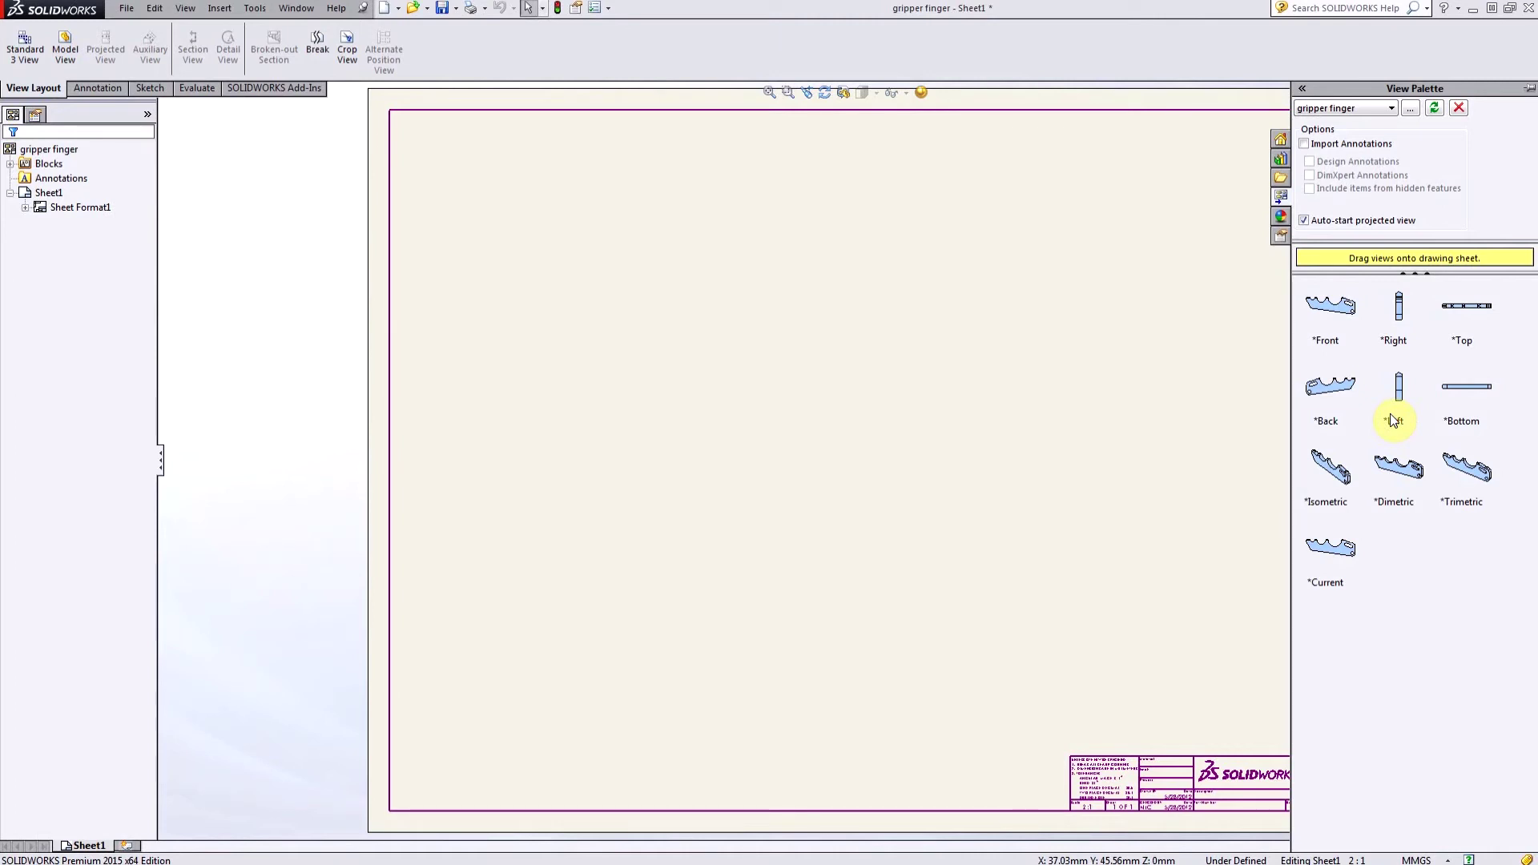
left_click_drag(1344, 311, 658, 571)
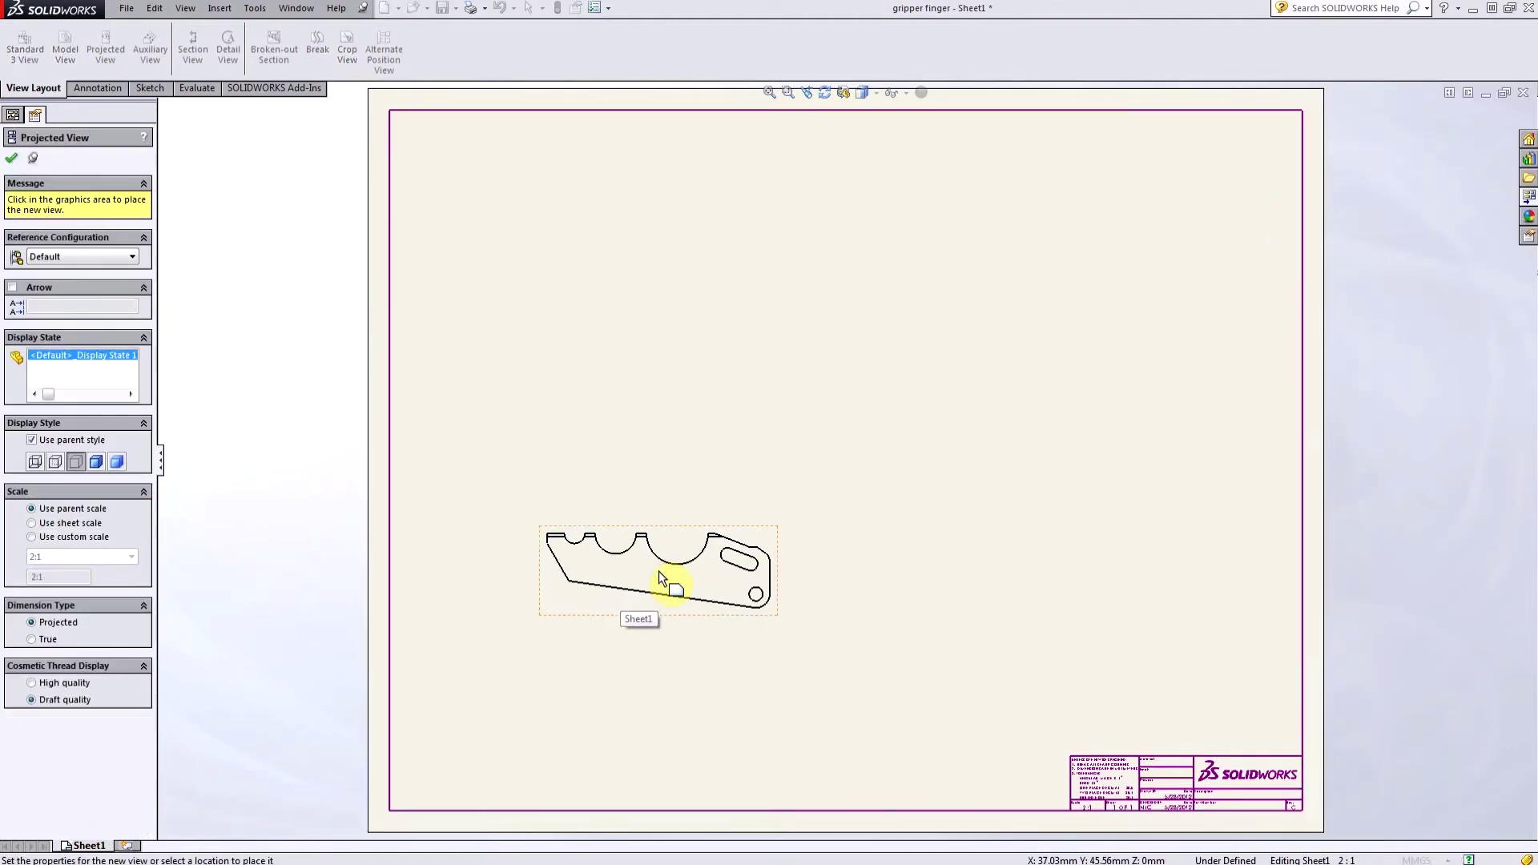
left_click(671, 285)
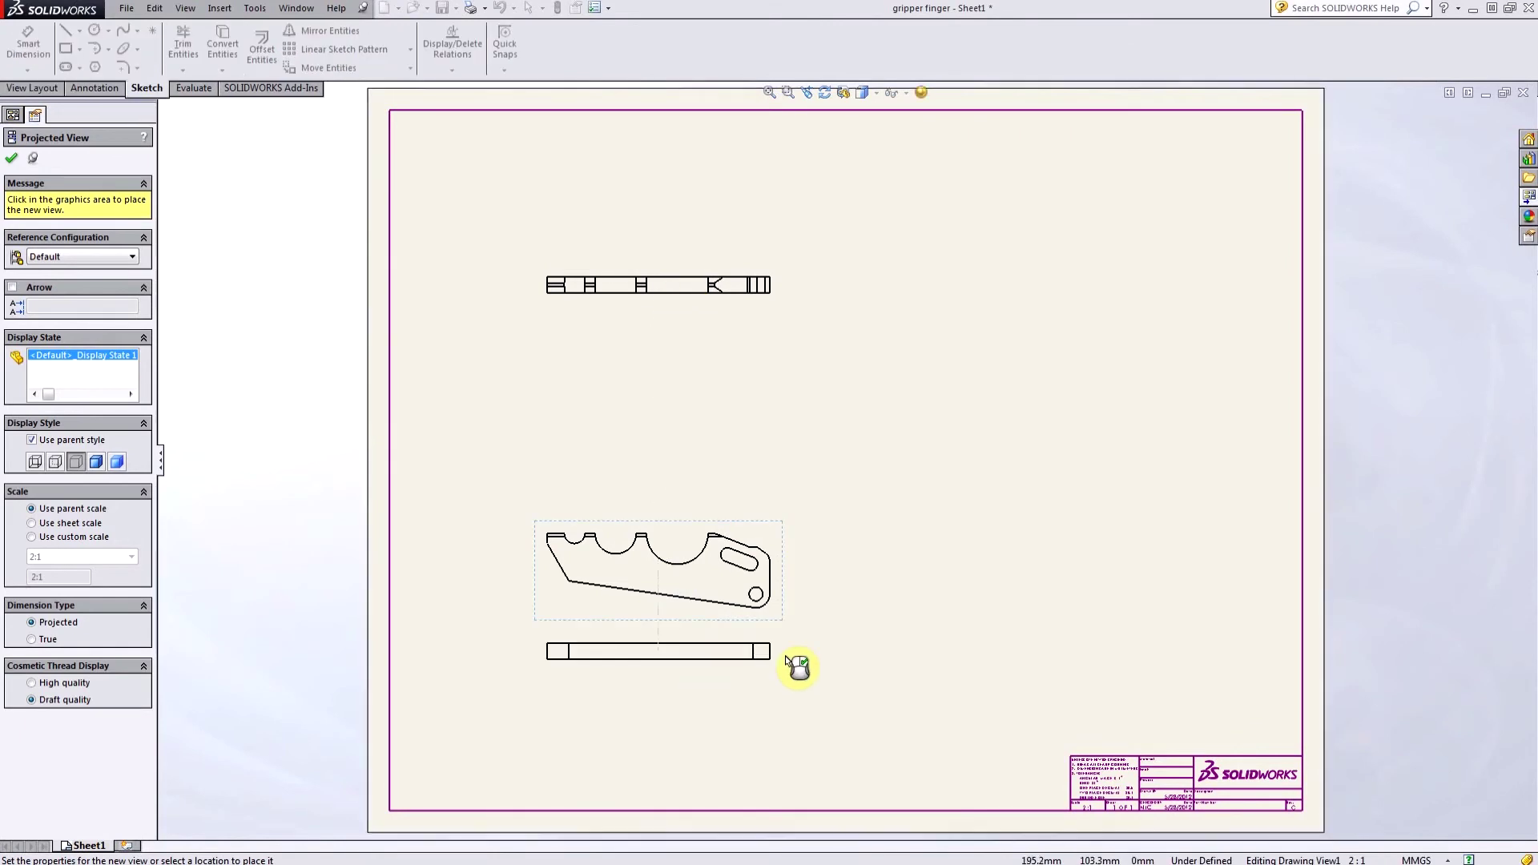
left_click(1011, 578)
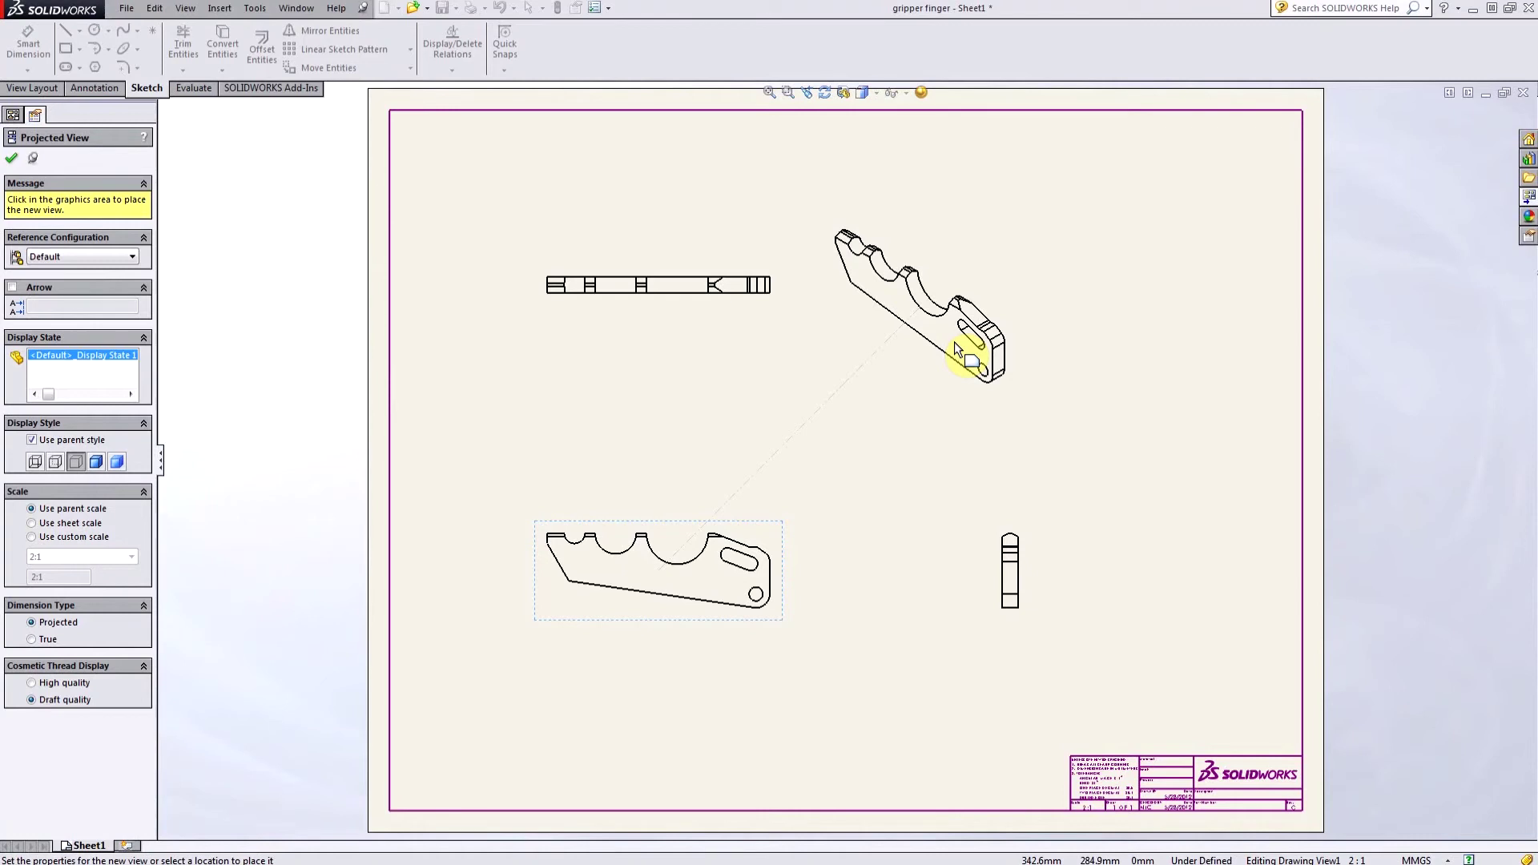
key("Escape")
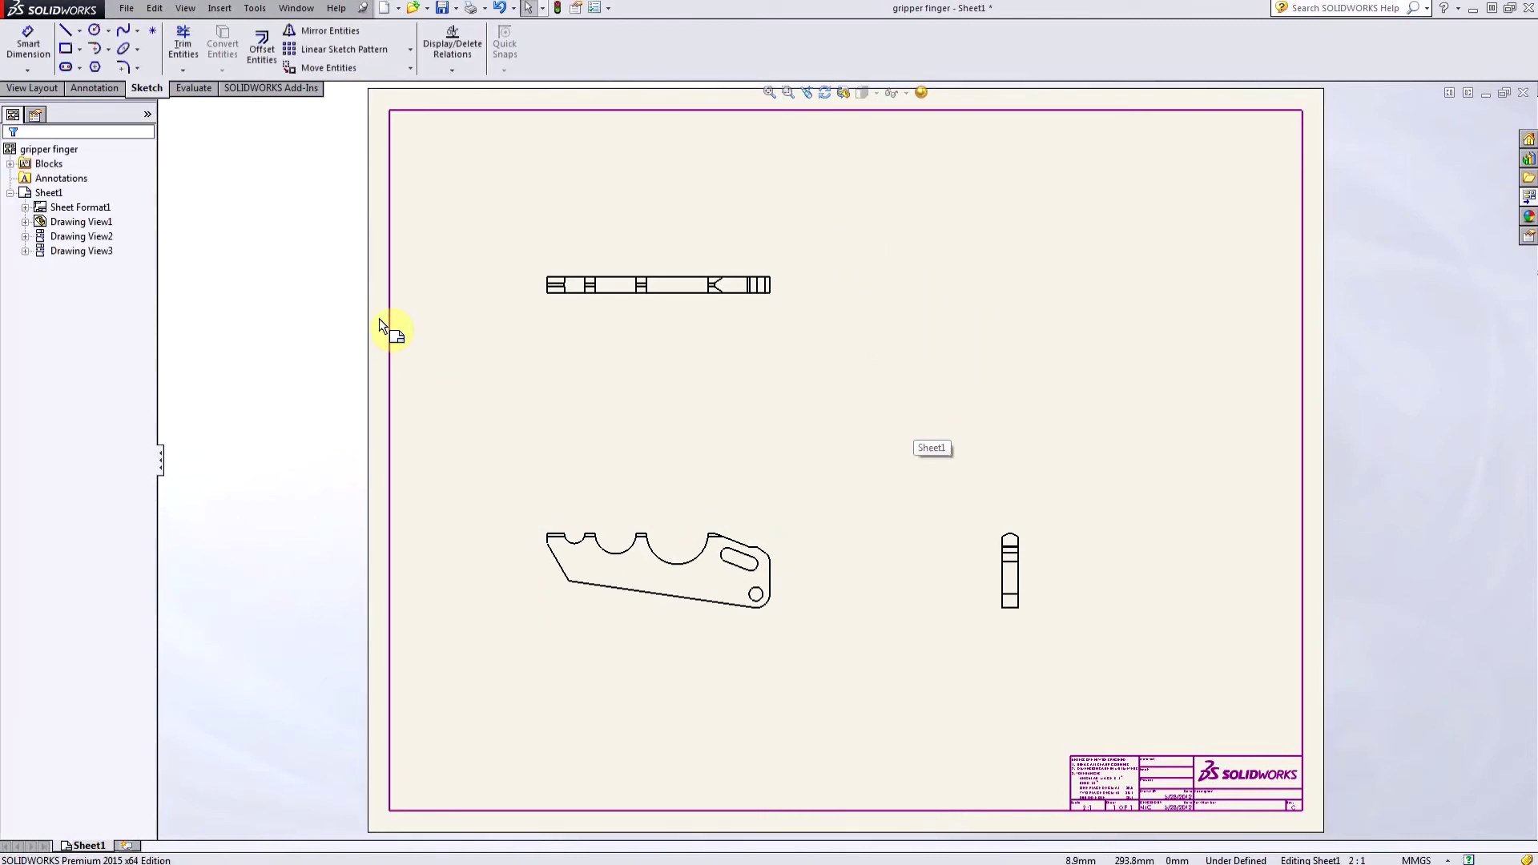
left_click(40, 88)
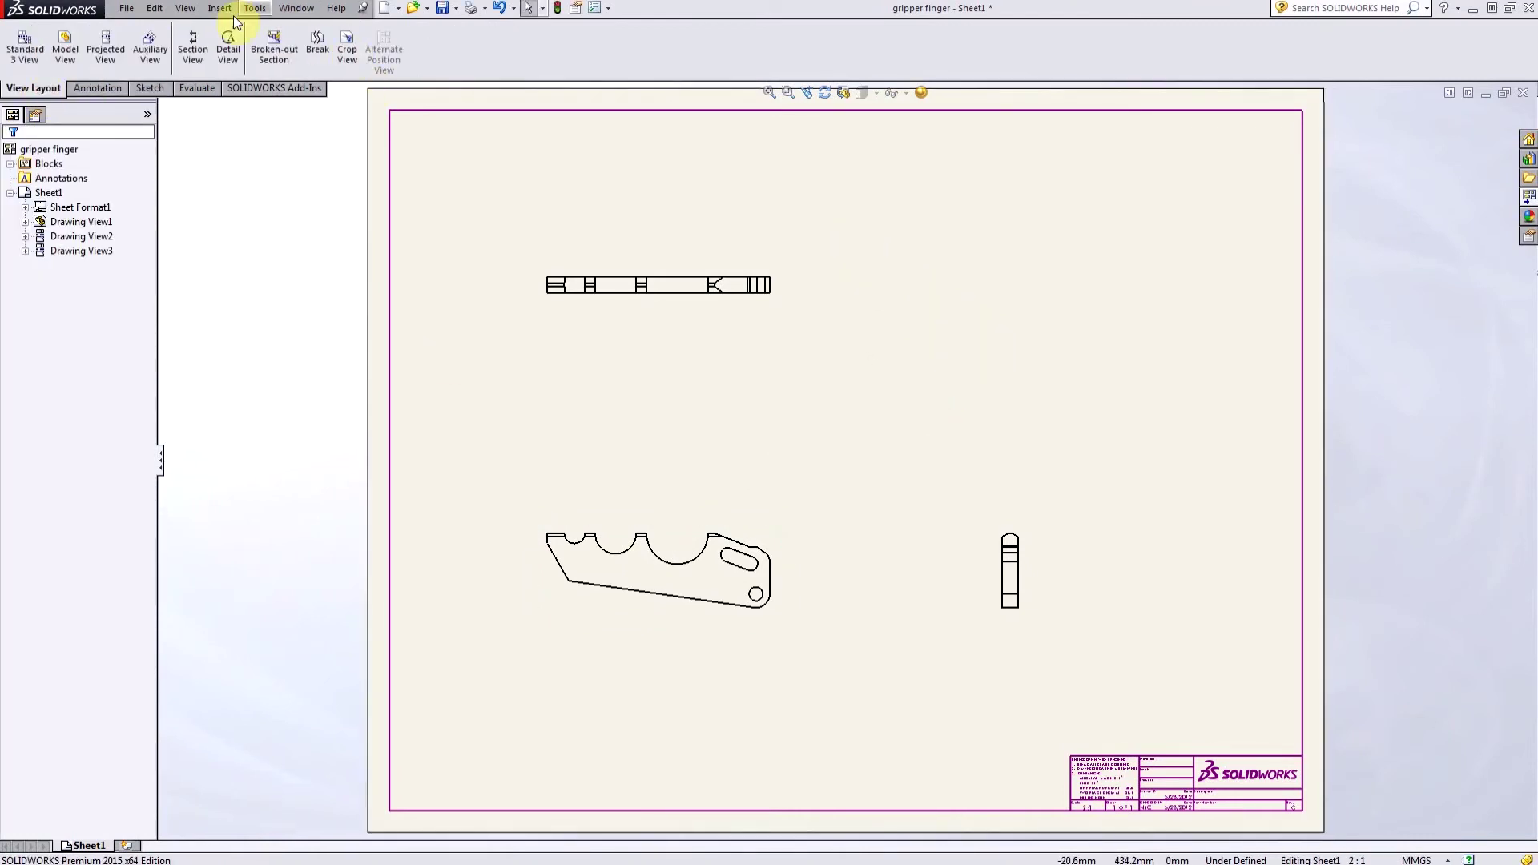
Step: Add Detail View D of the slot-and-hole end at 4:1 scale, at the sheet's upper right
left_click(227, 50)
scroll(745, 609, "up", 2)
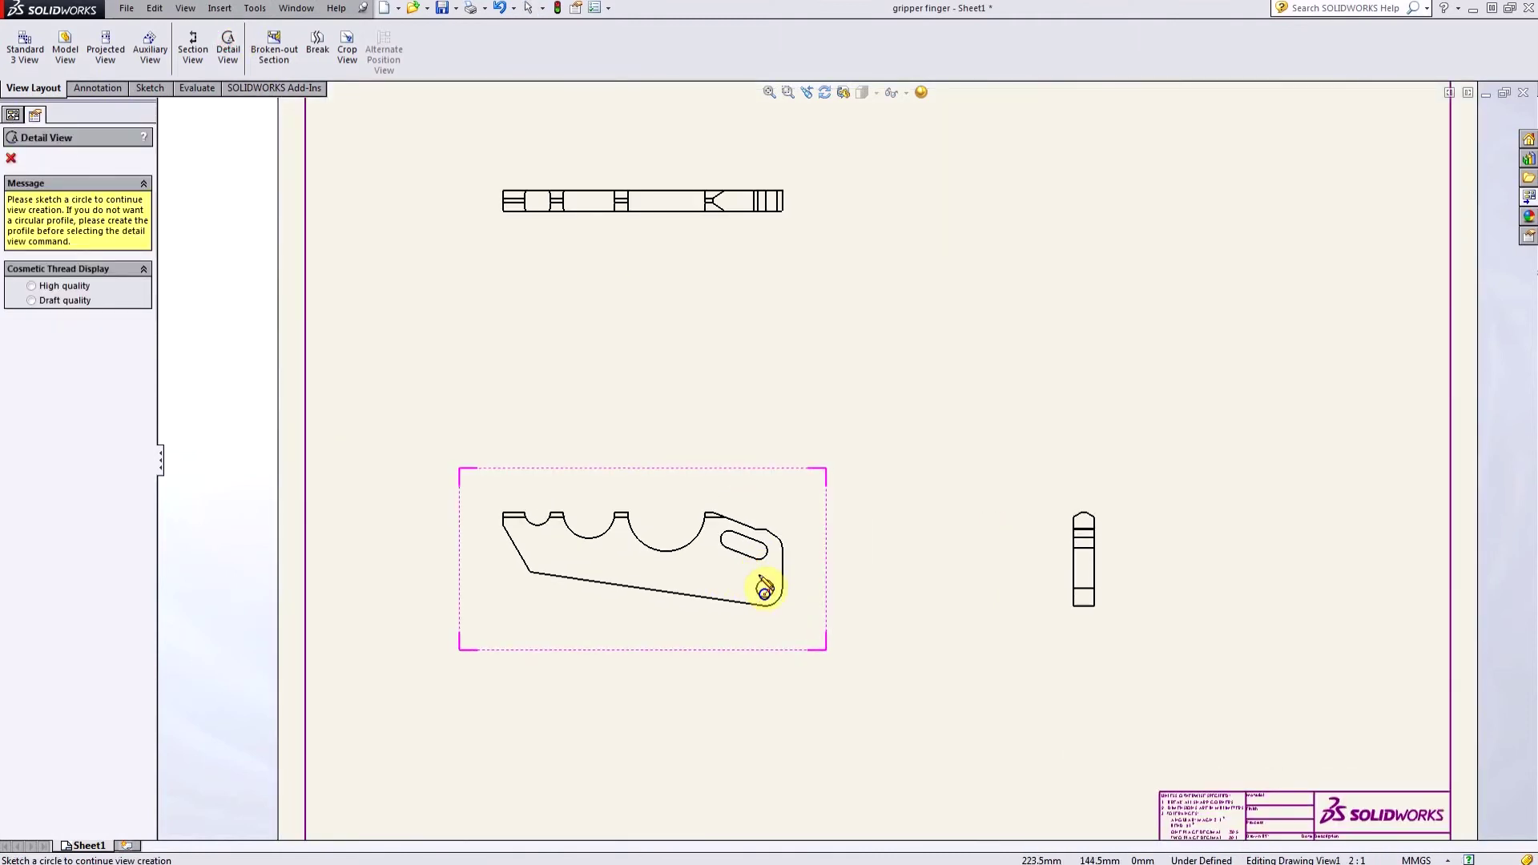
left_click(759, 570)
left_click(807, 609)
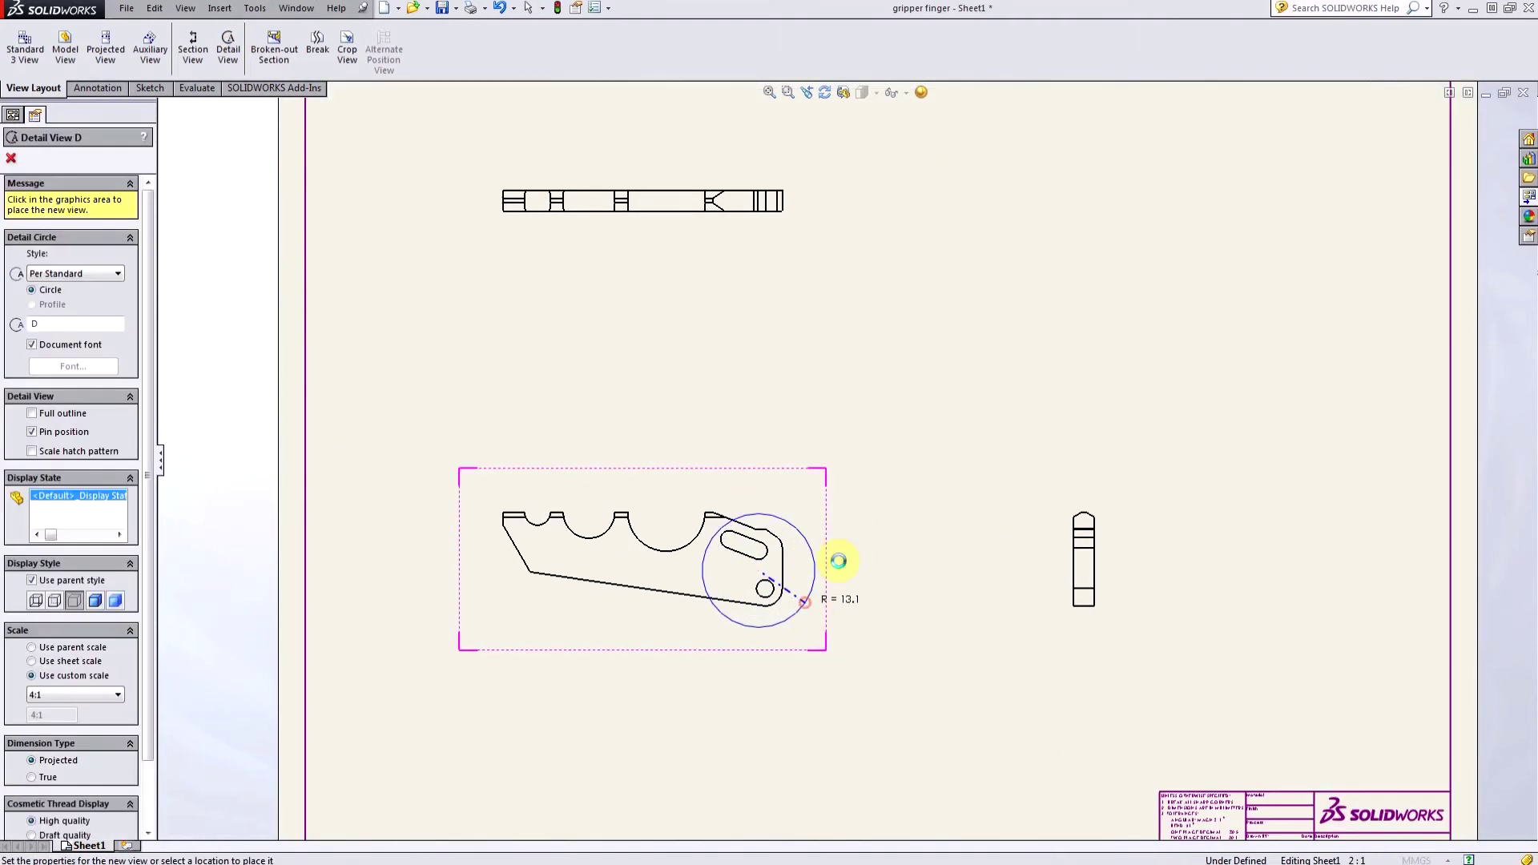
left_click(1062, 249)
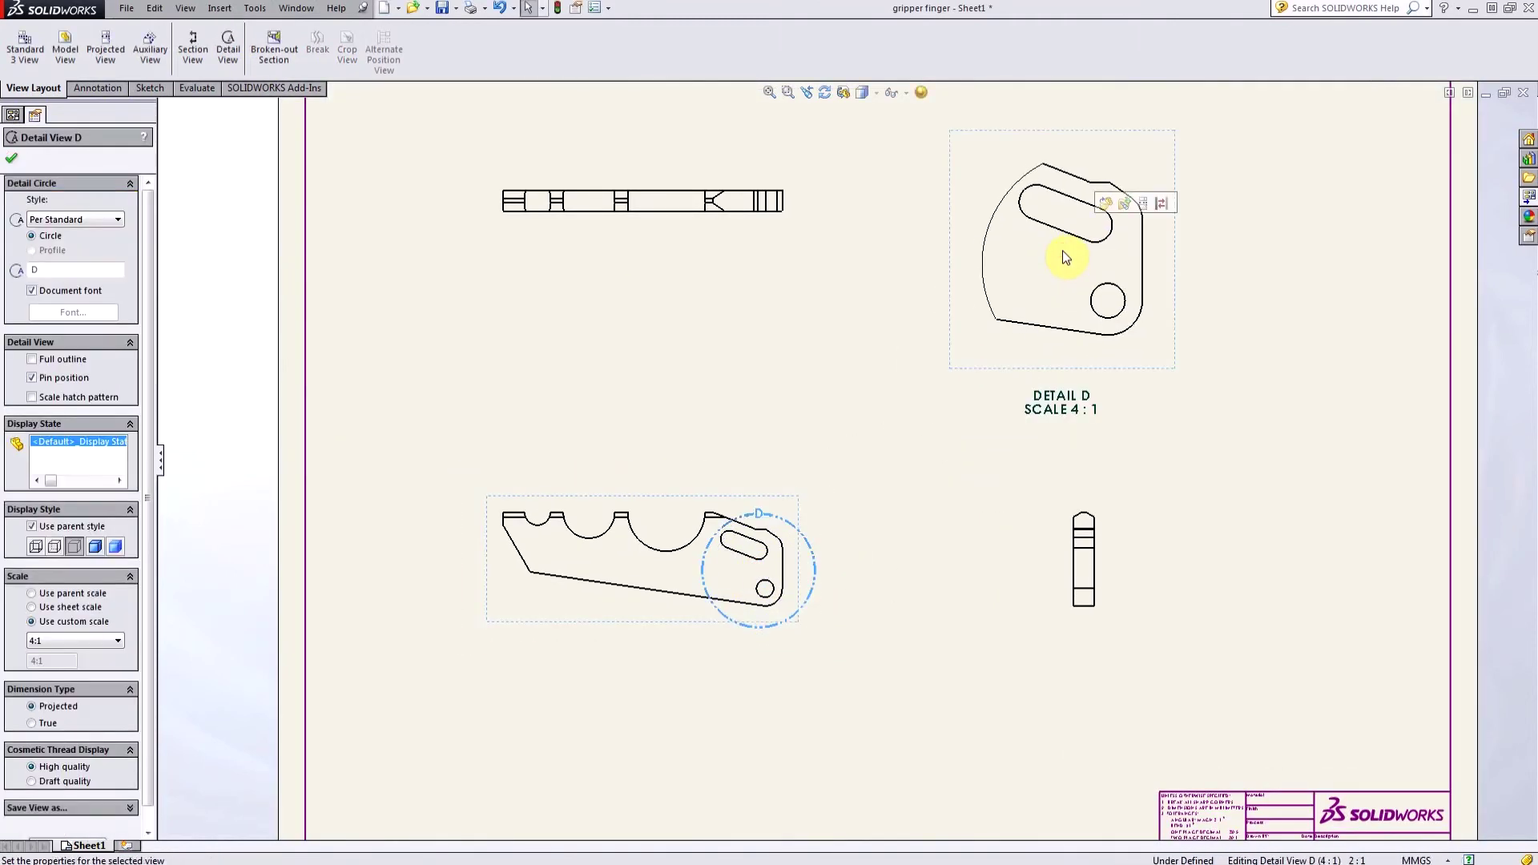
left_click(1098, 628)
scroll(959, 596, "down", 1)
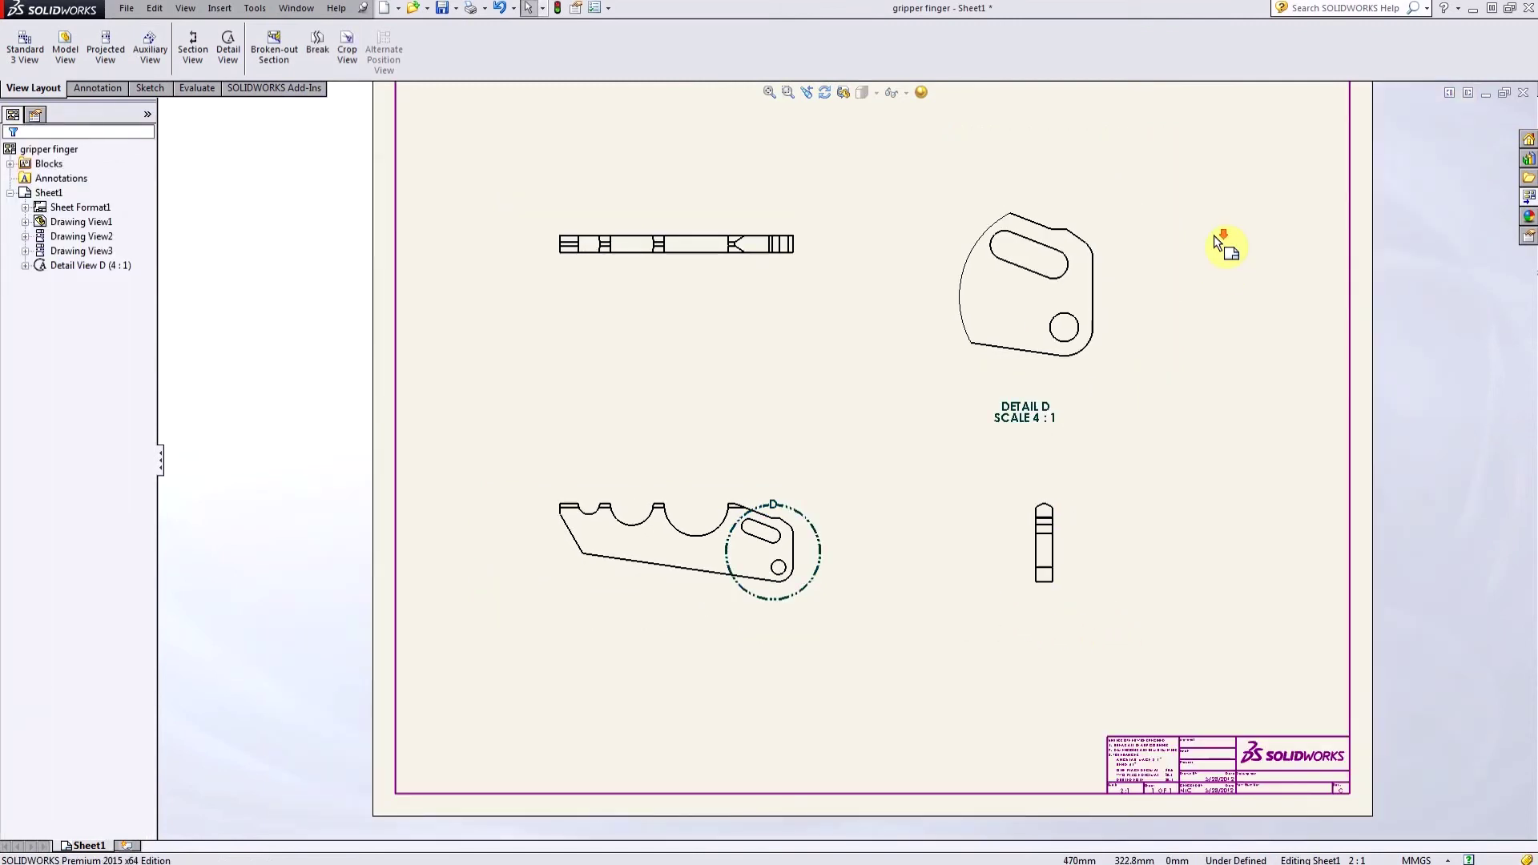
scroll(1214, 236, "down", 1)
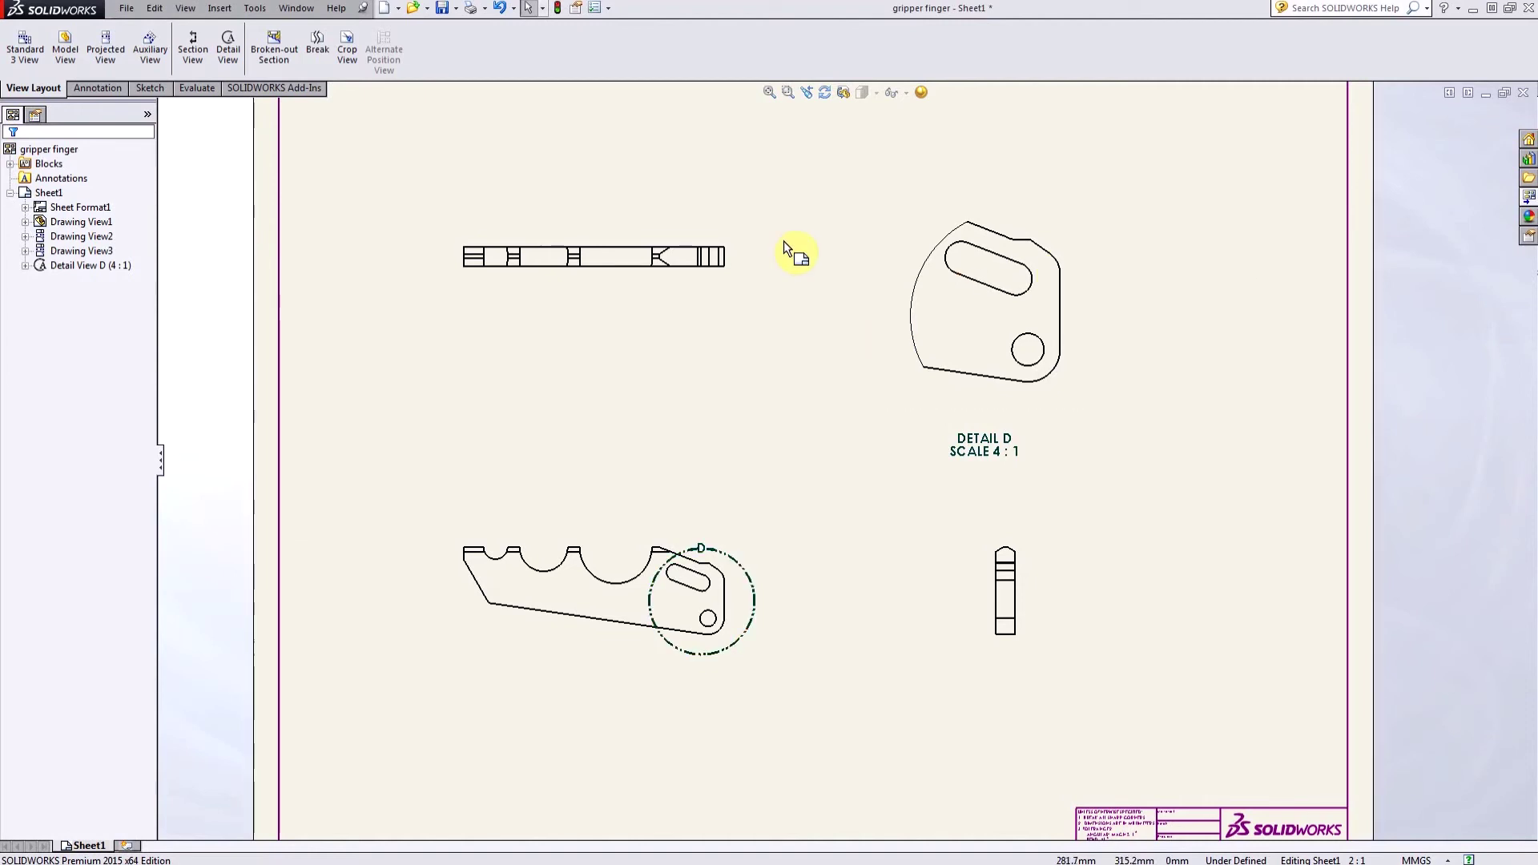
left_click(127, 8)
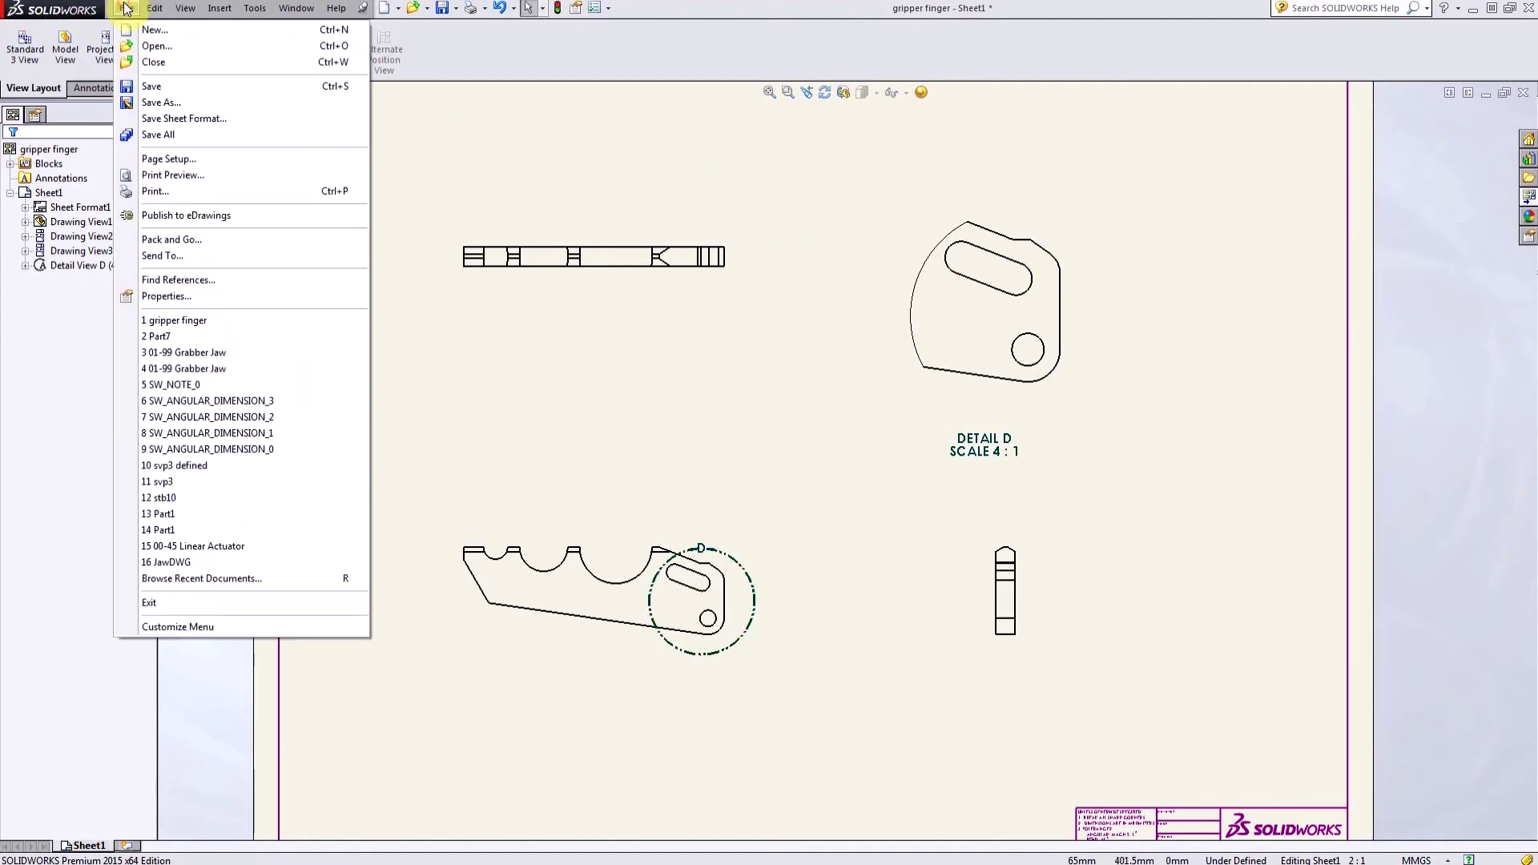
Step: Save the drawing as a Dwg (*.dwg) file under the name '1', acknowledging the view scale warning
left_click(192, 101)
left_click(757, 486)
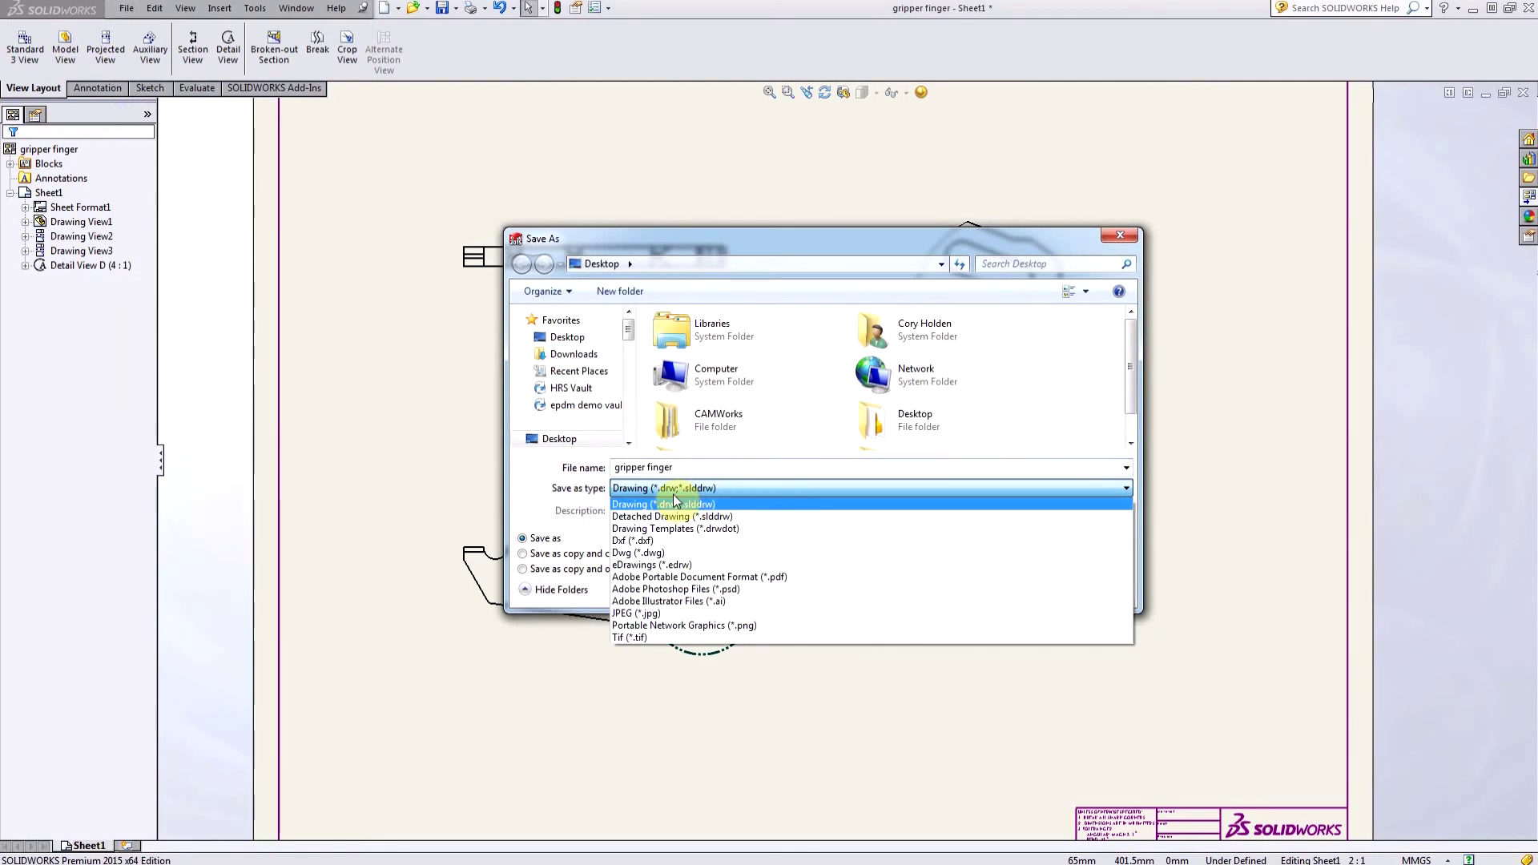
left_click(638, 553)
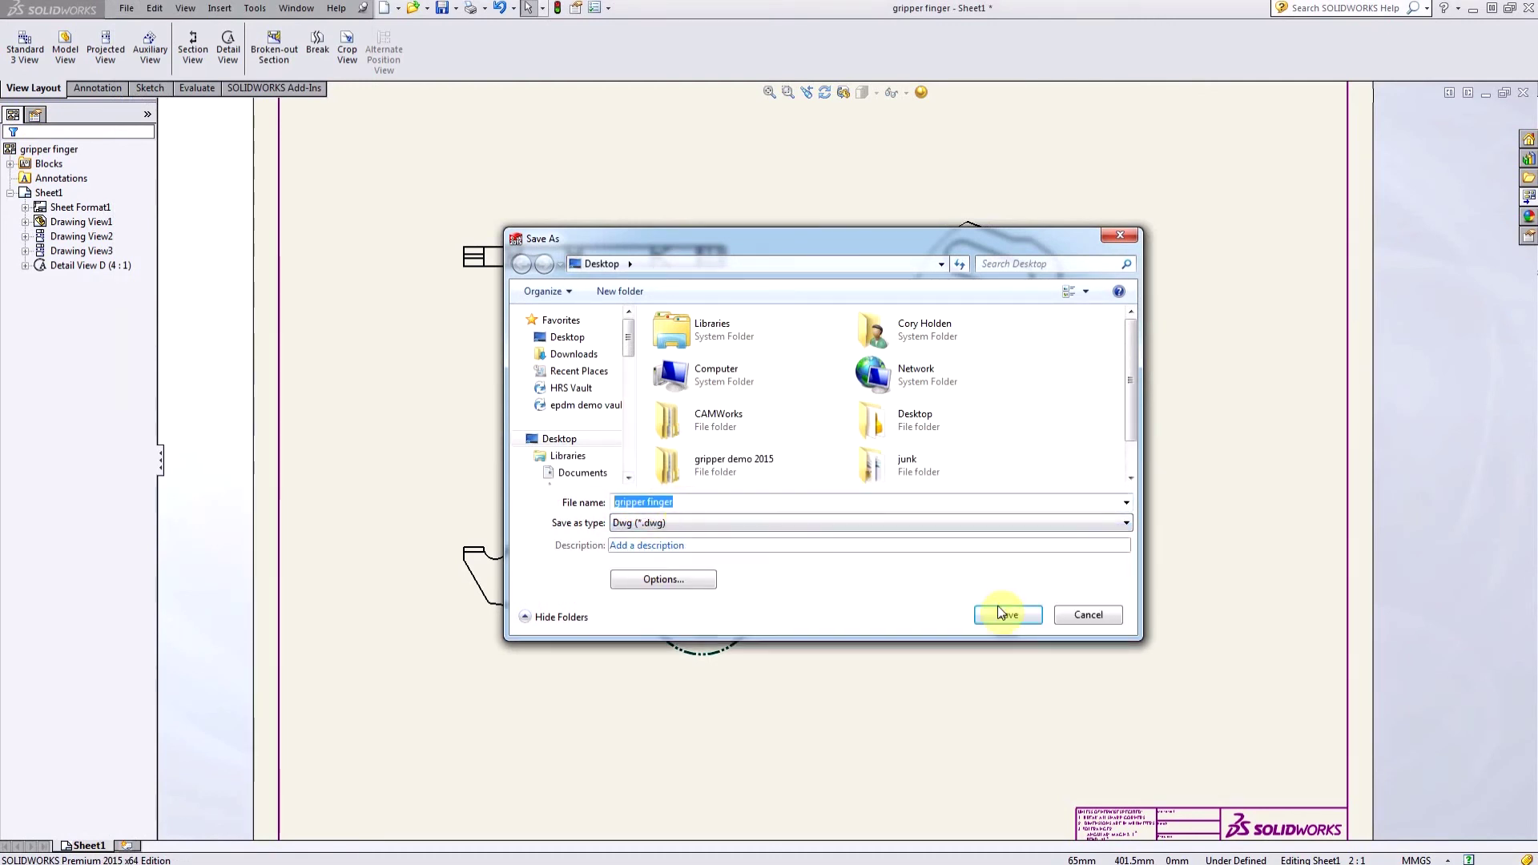
left_click(1017, 615)
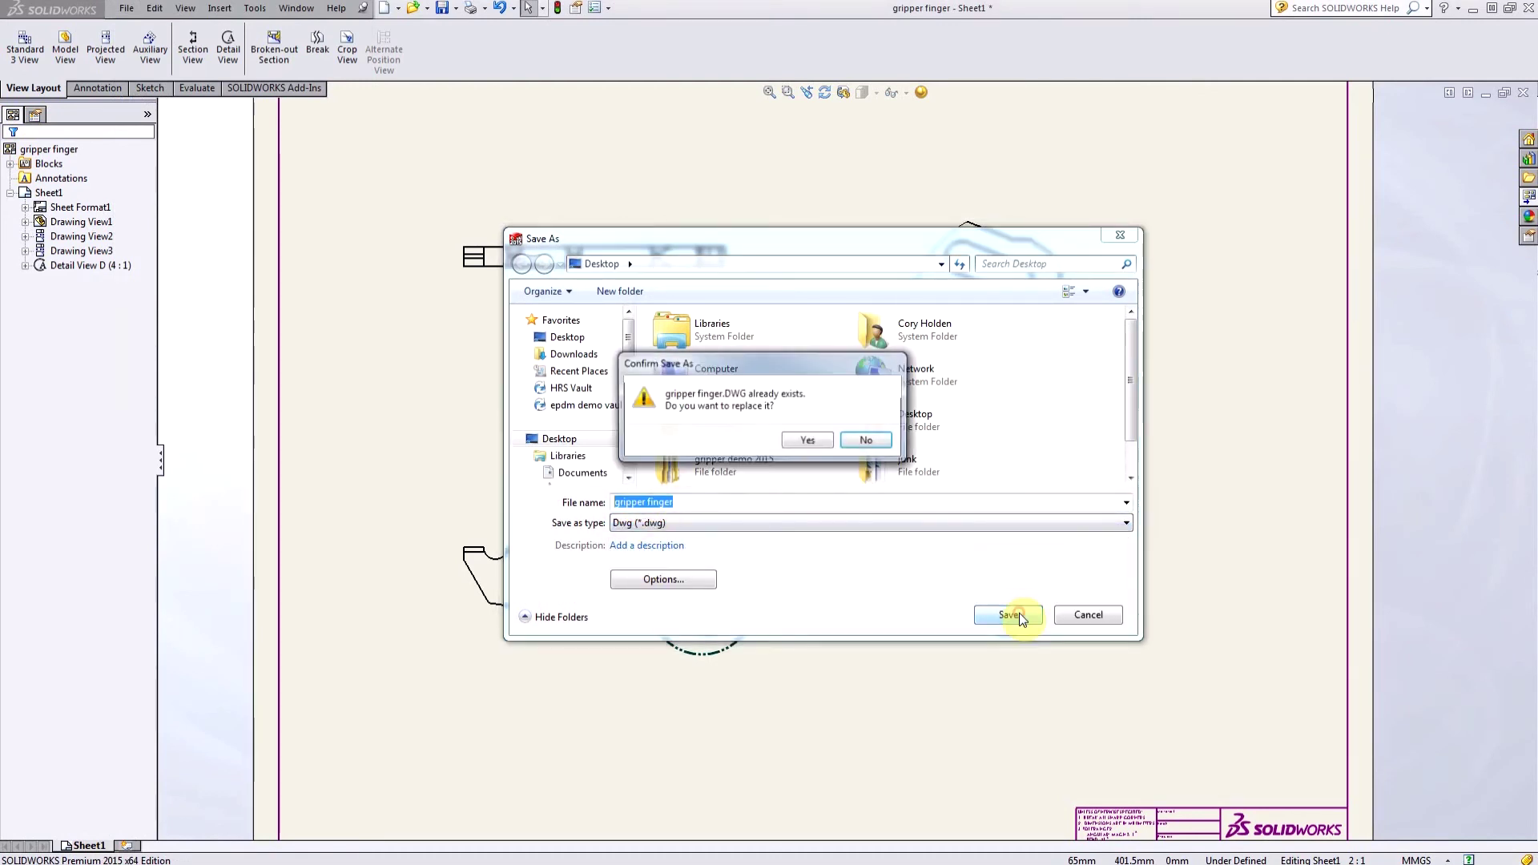
left_click(818, 441)
left_click(865, 438)
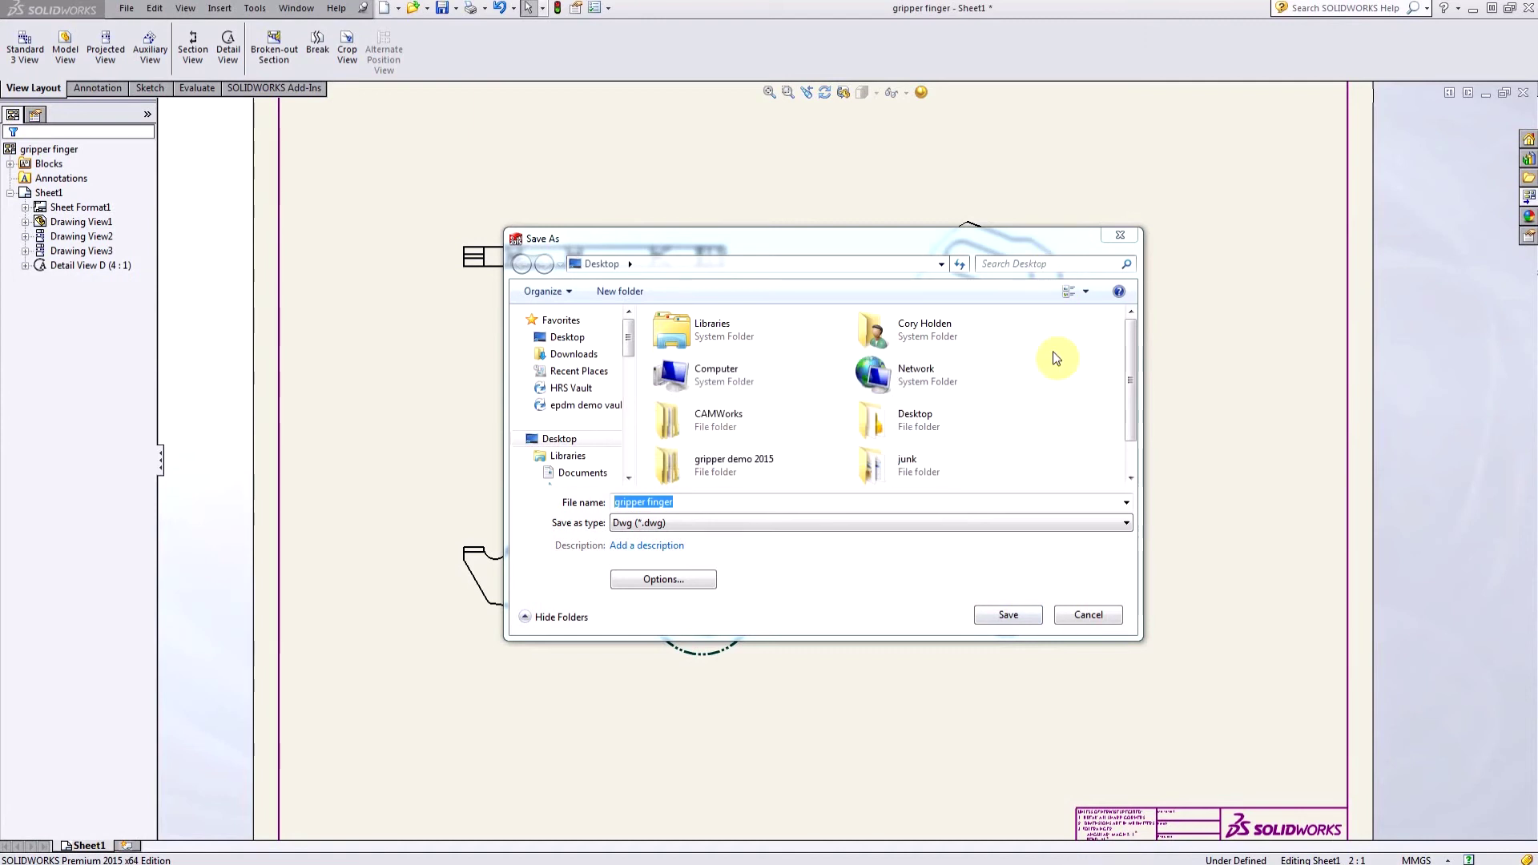
type("1")
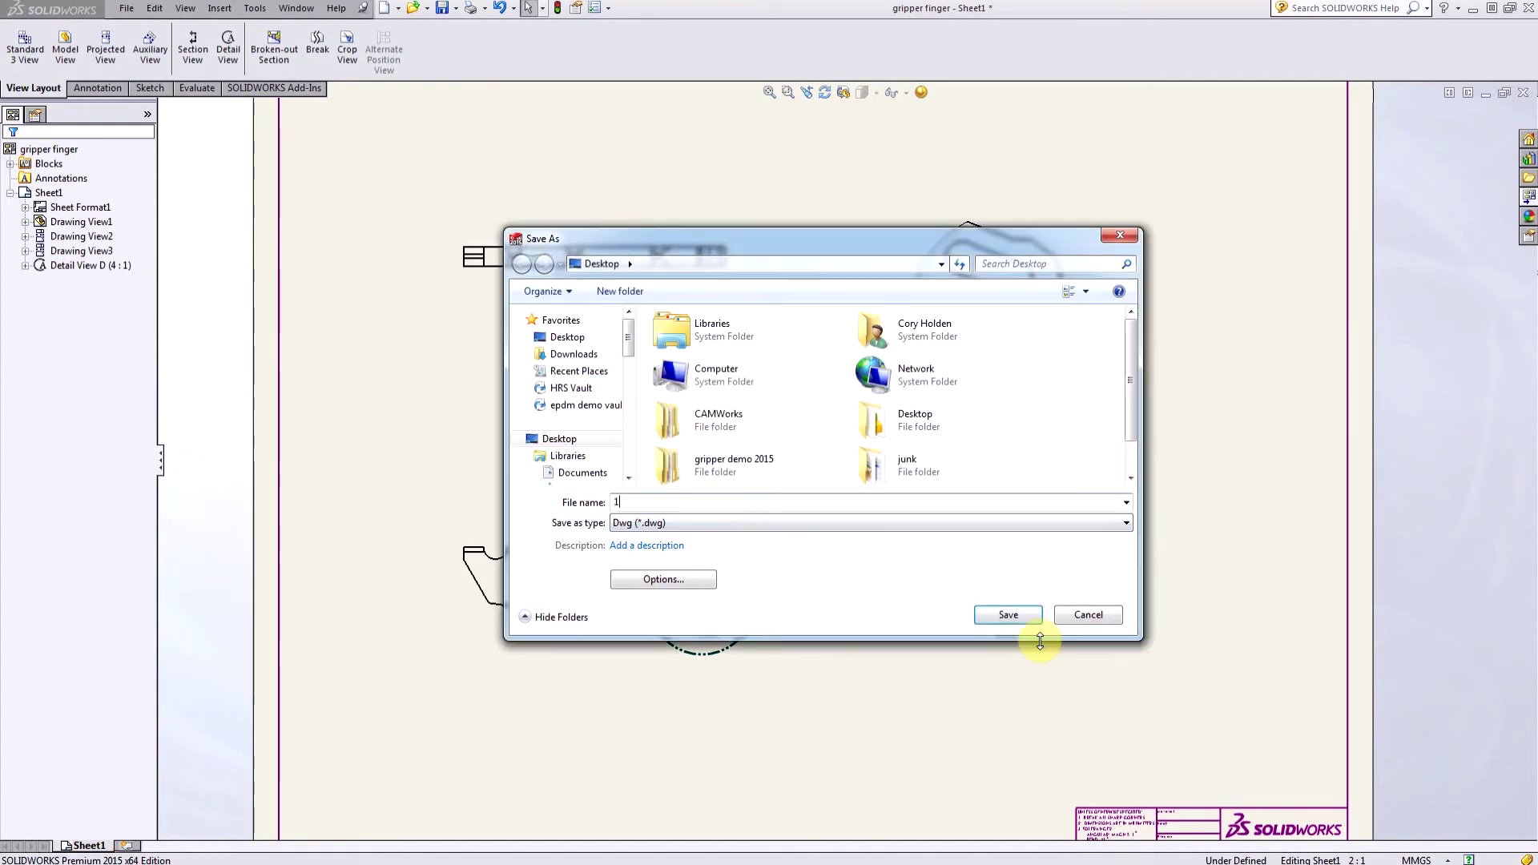
left_click(1034, 617)
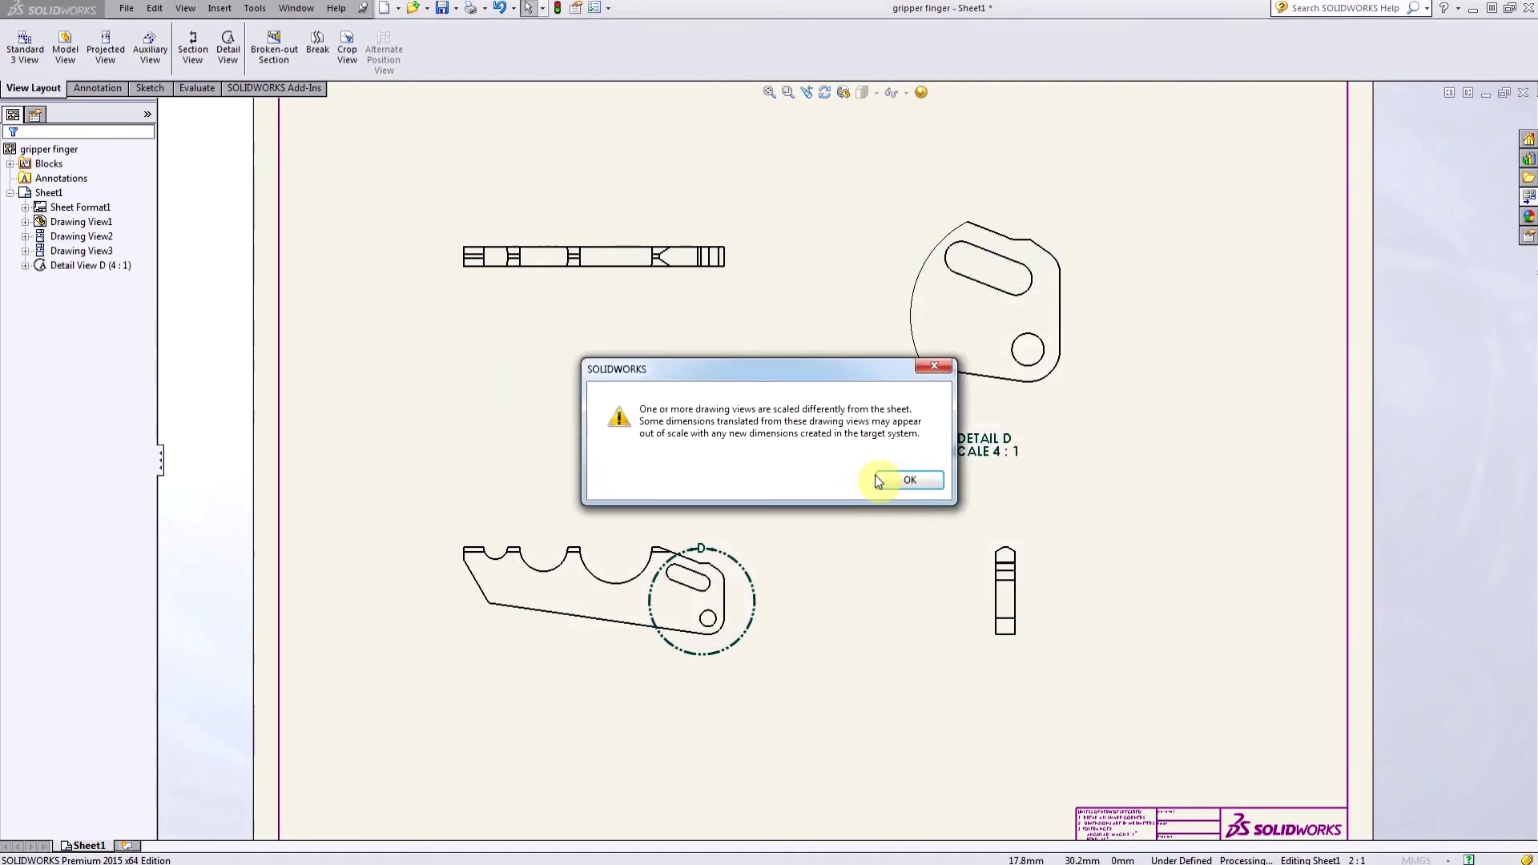
left_click(909, 478)
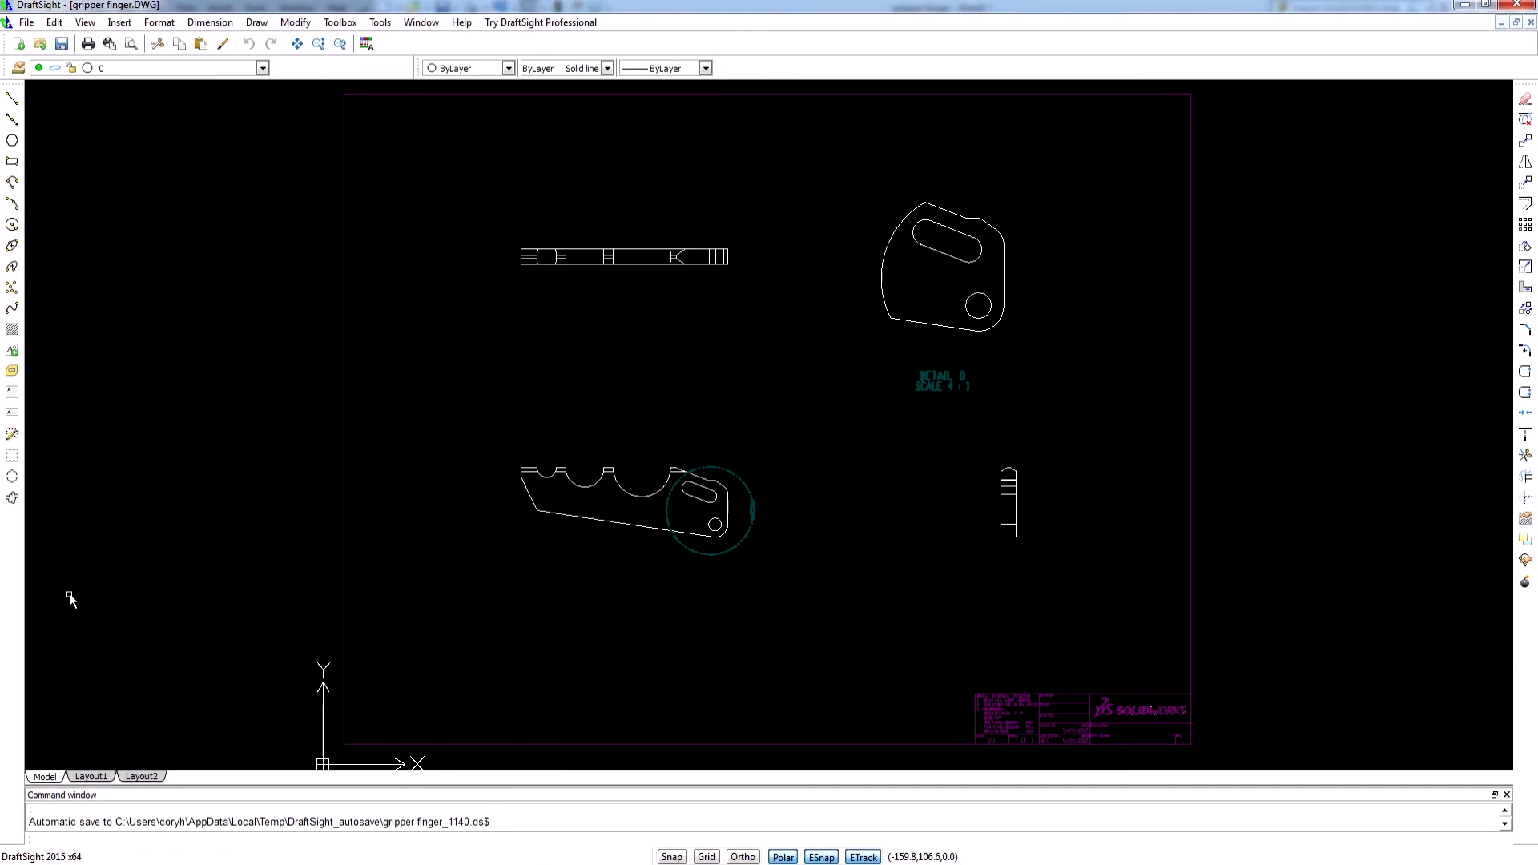
Step: Switch from the DWG in DraftSight back to the gripper finger part in SOLIDWORKS
key("alt+Tab")
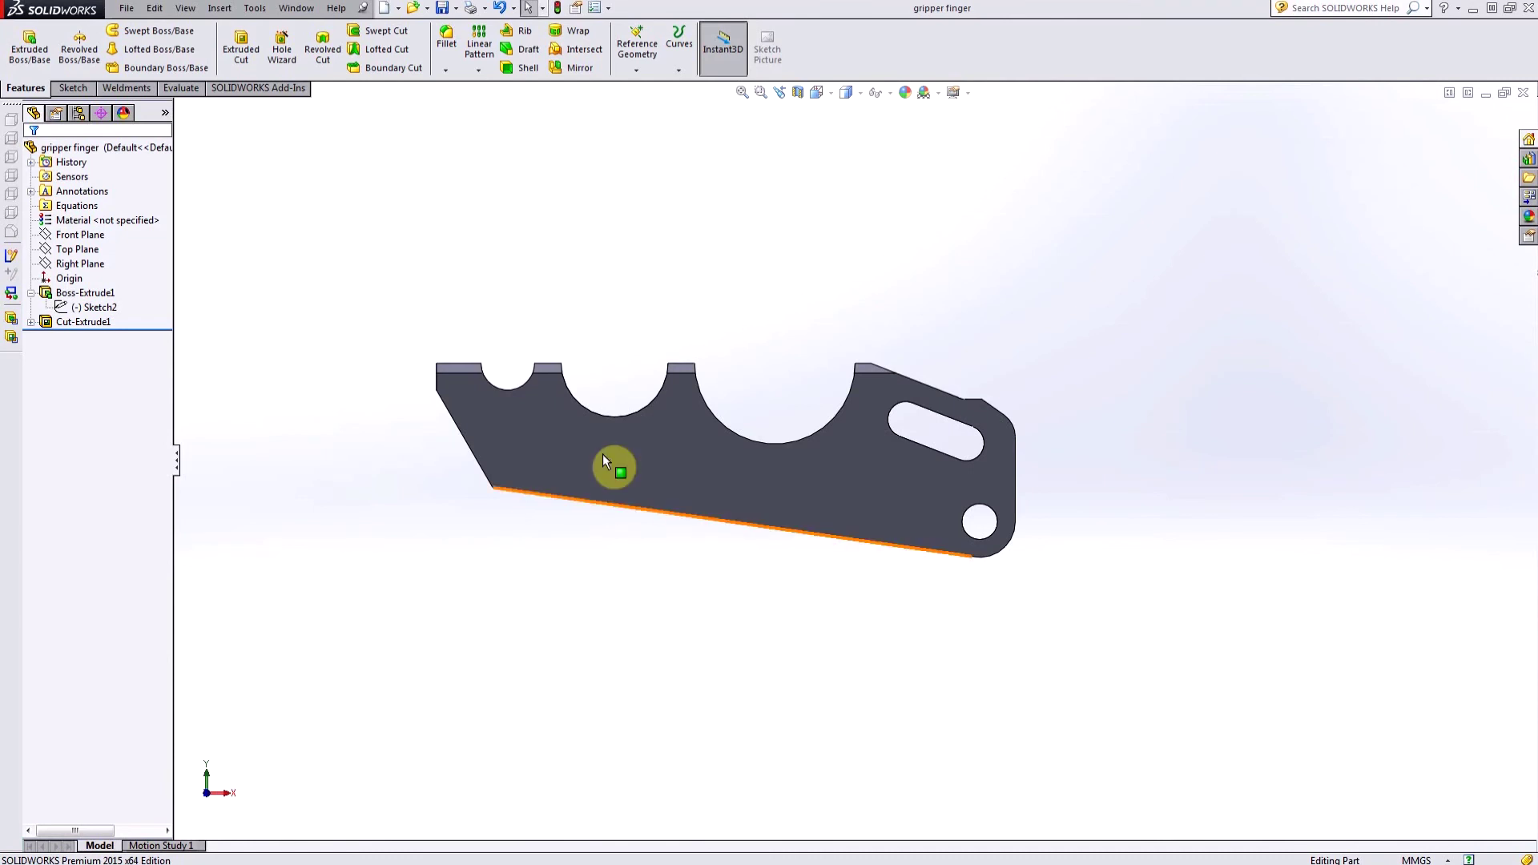
Step: Export the part's flat face to a Dwg file named '1', replacing the existing 1.DWG
right_click(660, 457)
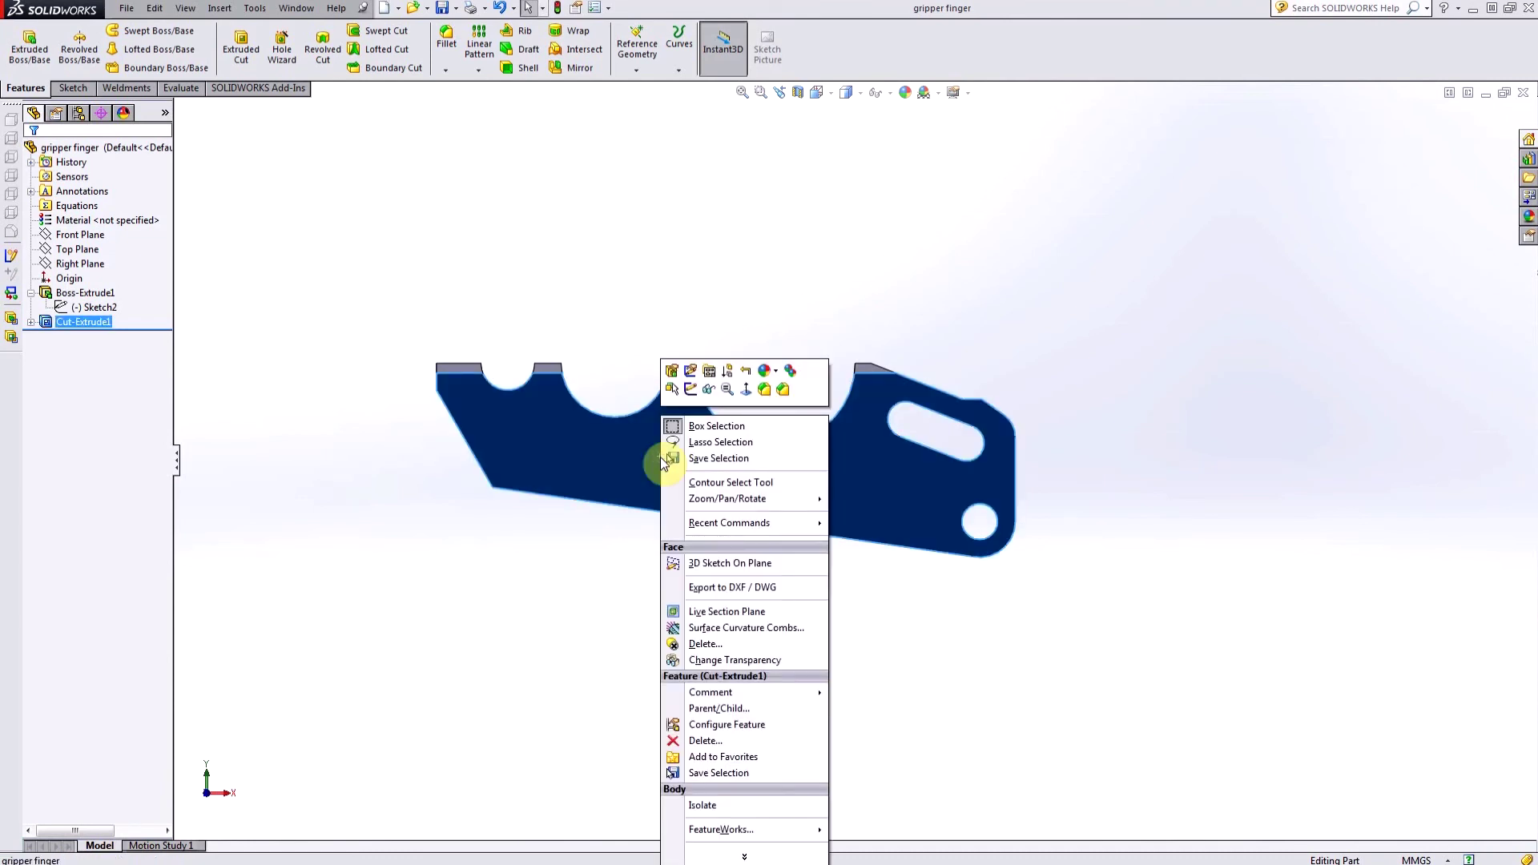
left_click(710, 590)
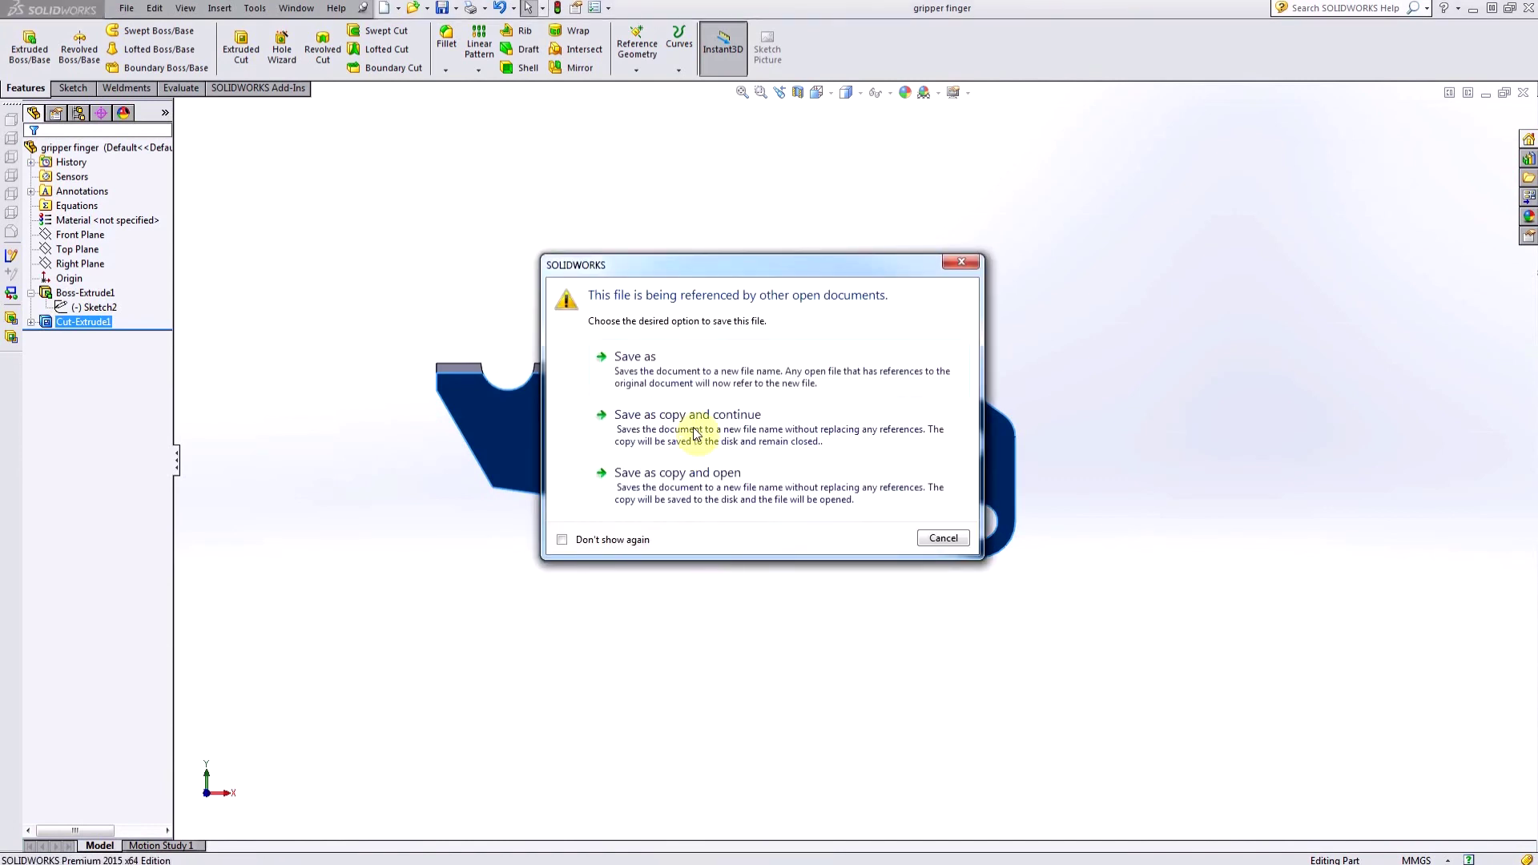
left_click(691, 367)
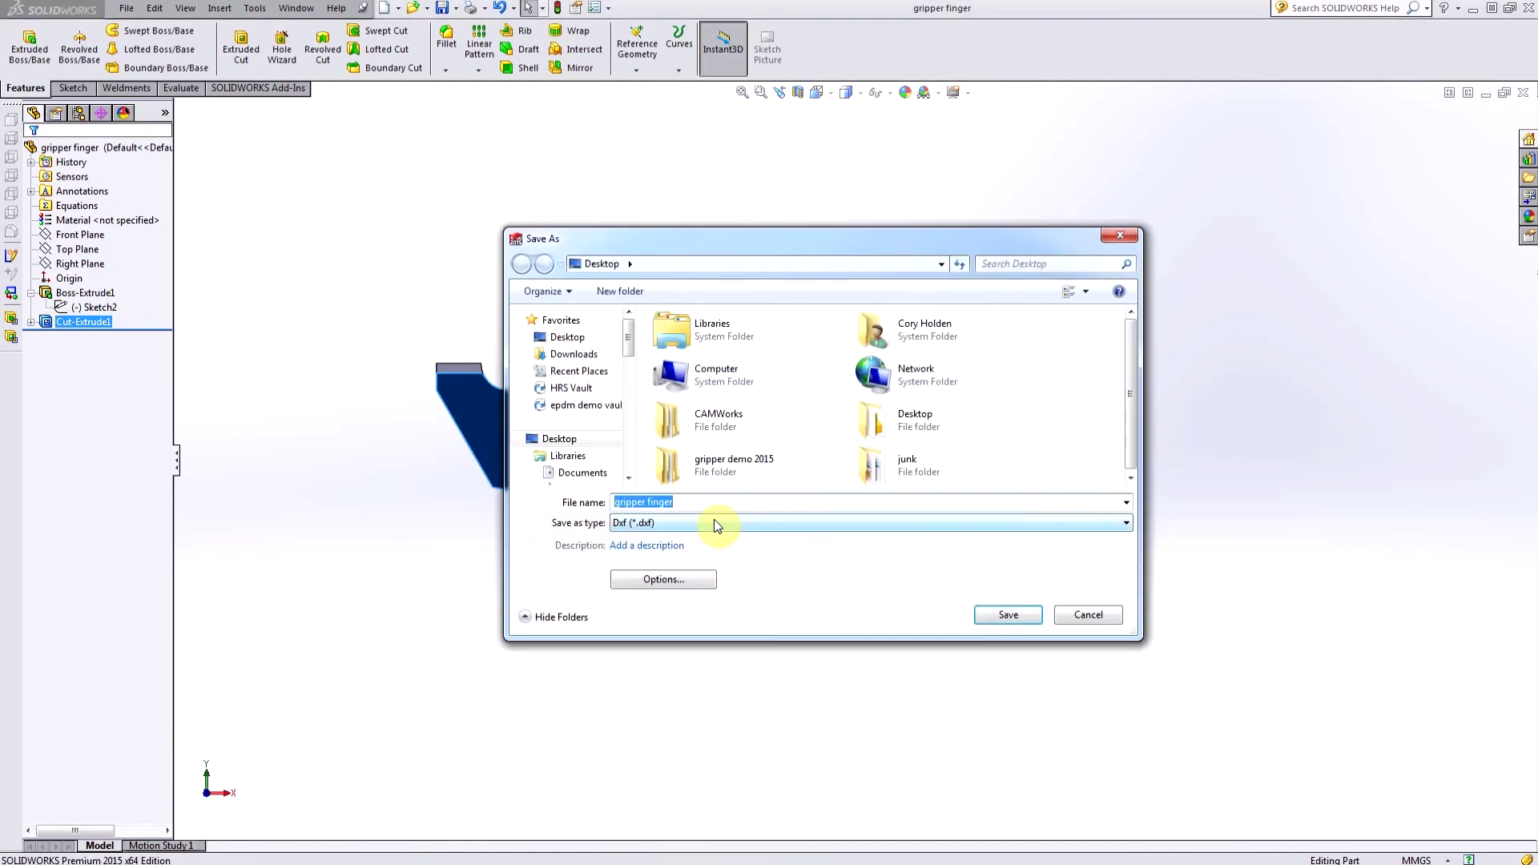
left_click(679, 521)
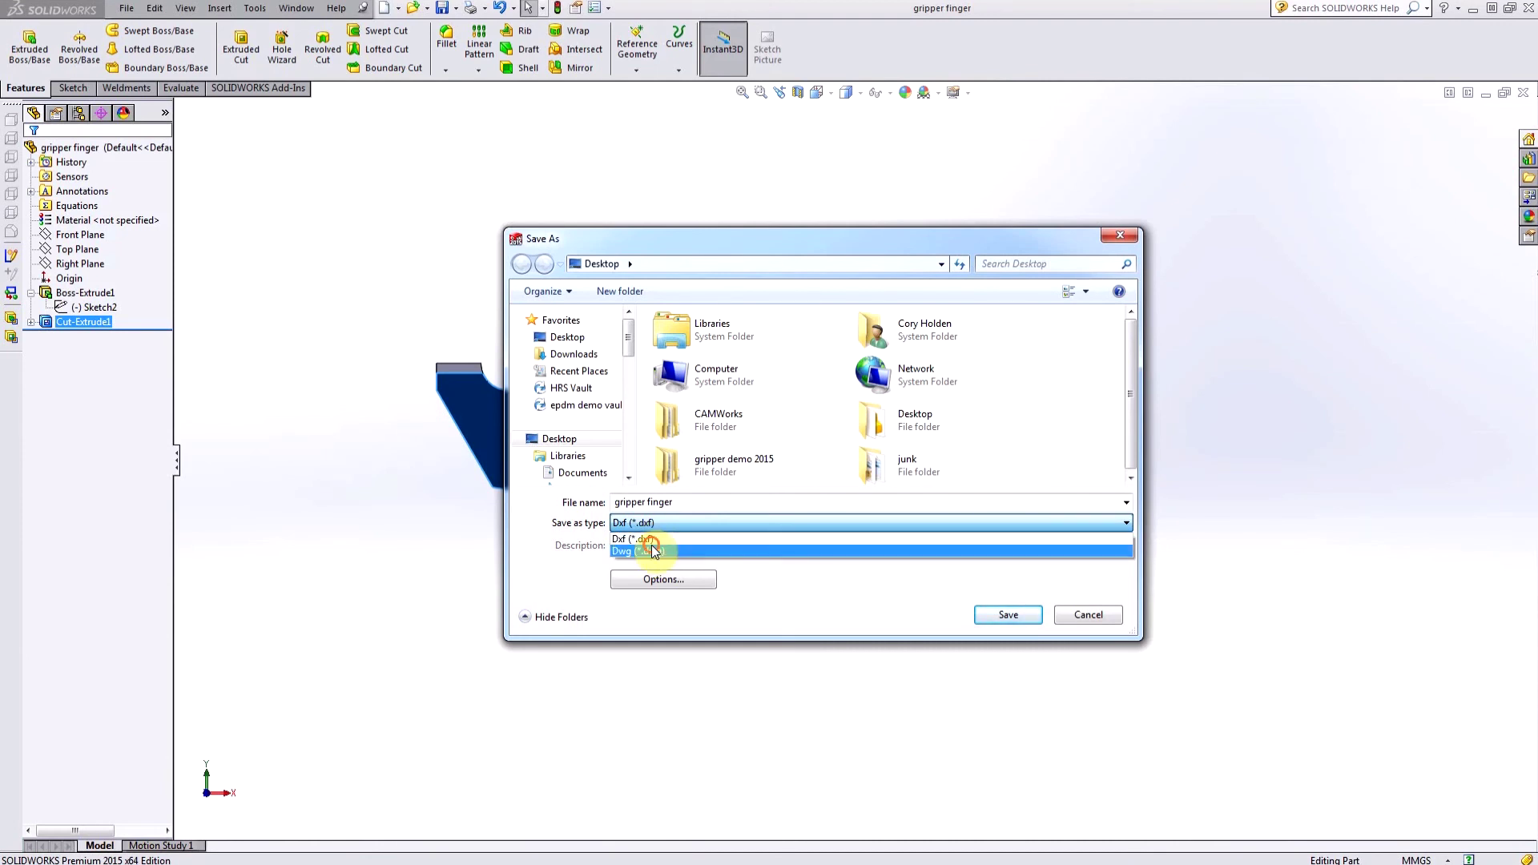
left_click(655, 552)
left_click(1003, 614)
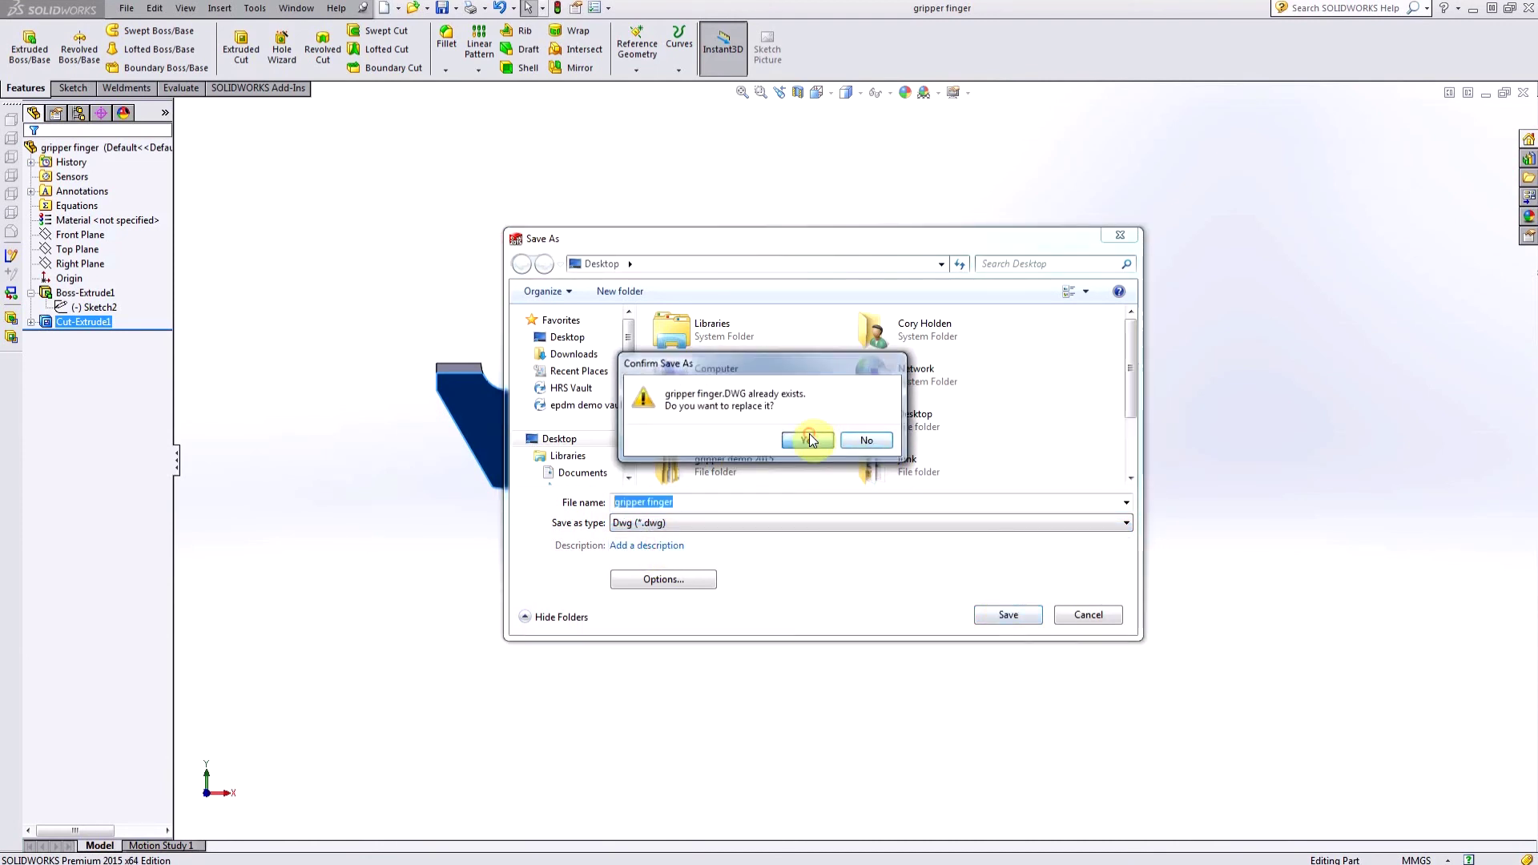
left_click(808, 440)
left_click(862, 439)
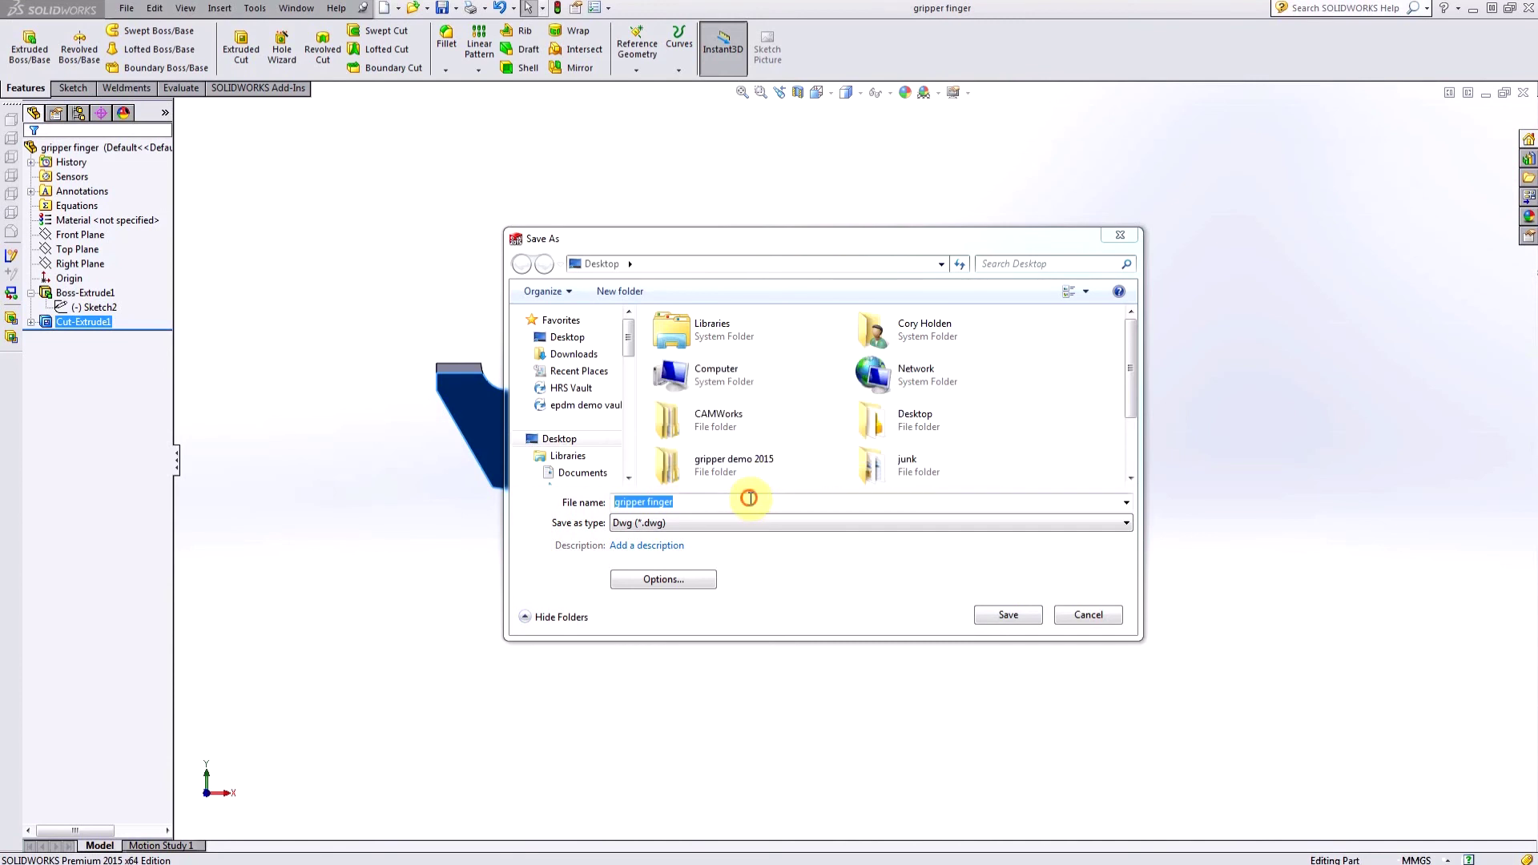
type("1")
left_click(1007, 614)
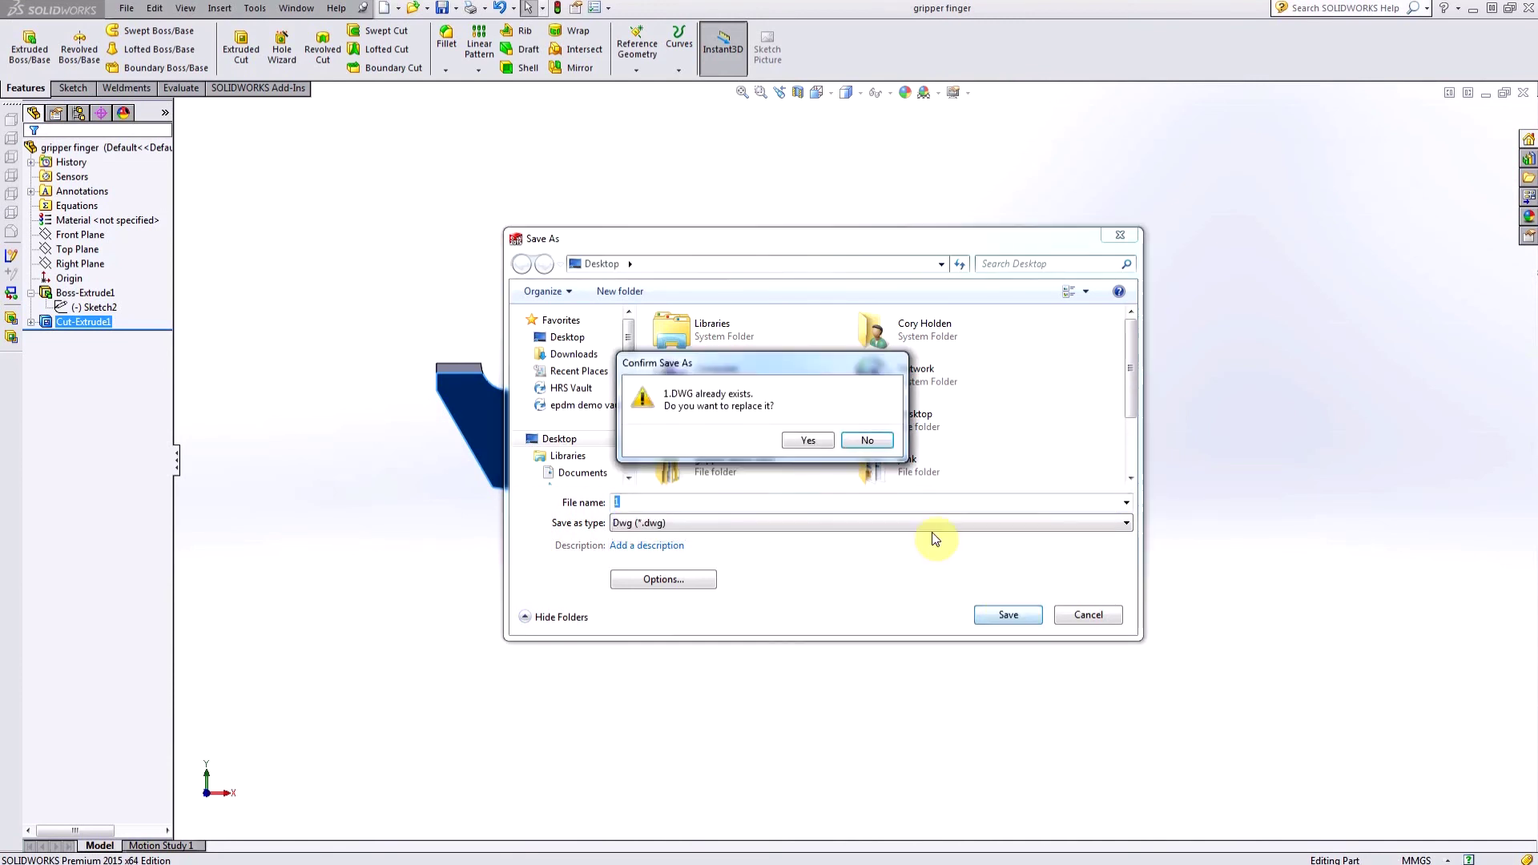
left_click(810, 440)
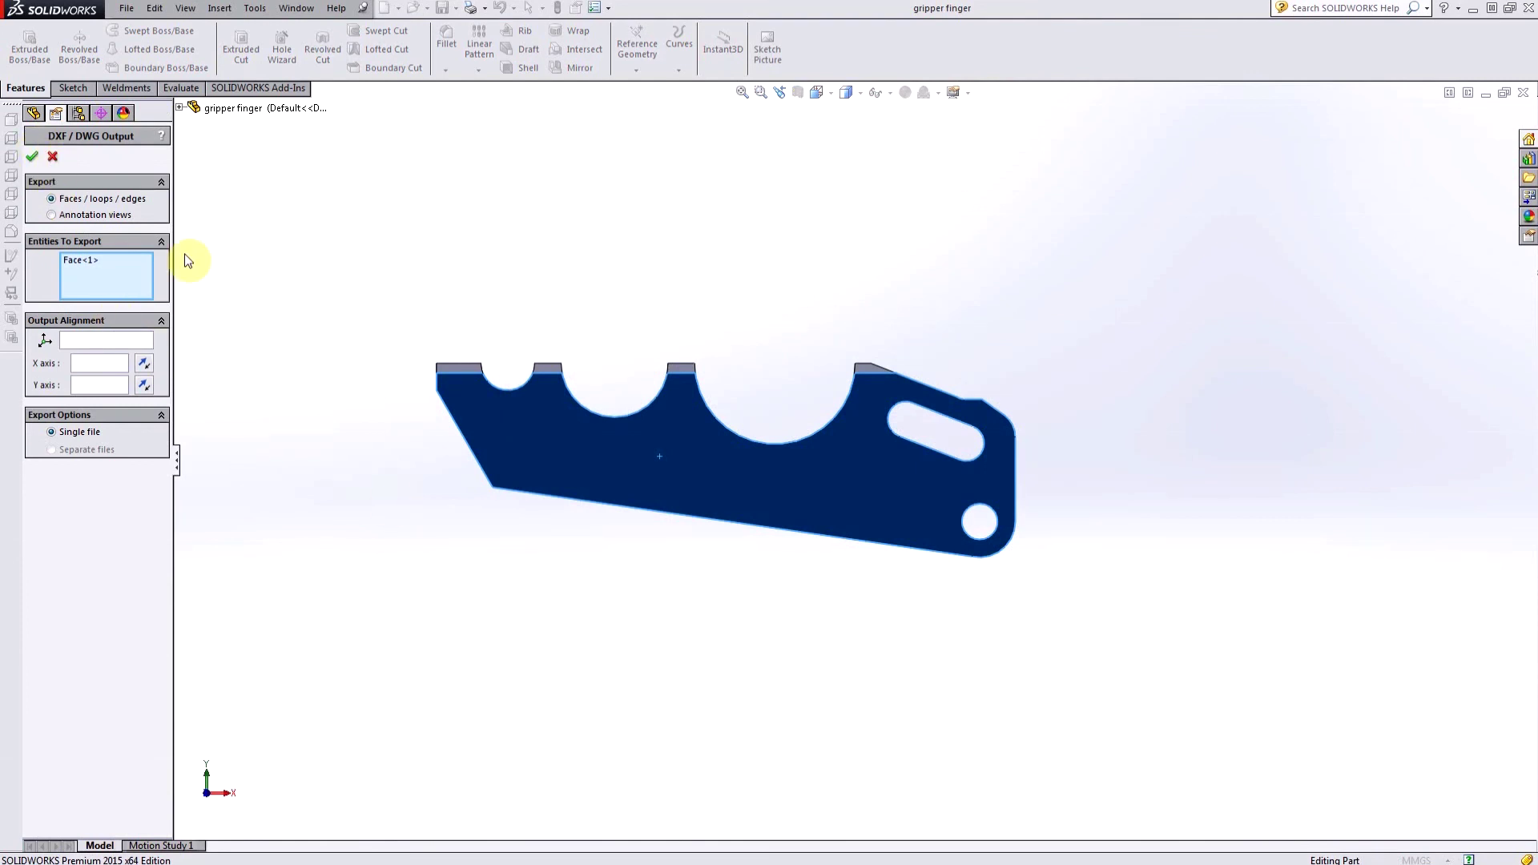
Step: Accept the Face<1> output settings and save the outline from the DXF/DWG Cleanup preview
left_click(31, 159)
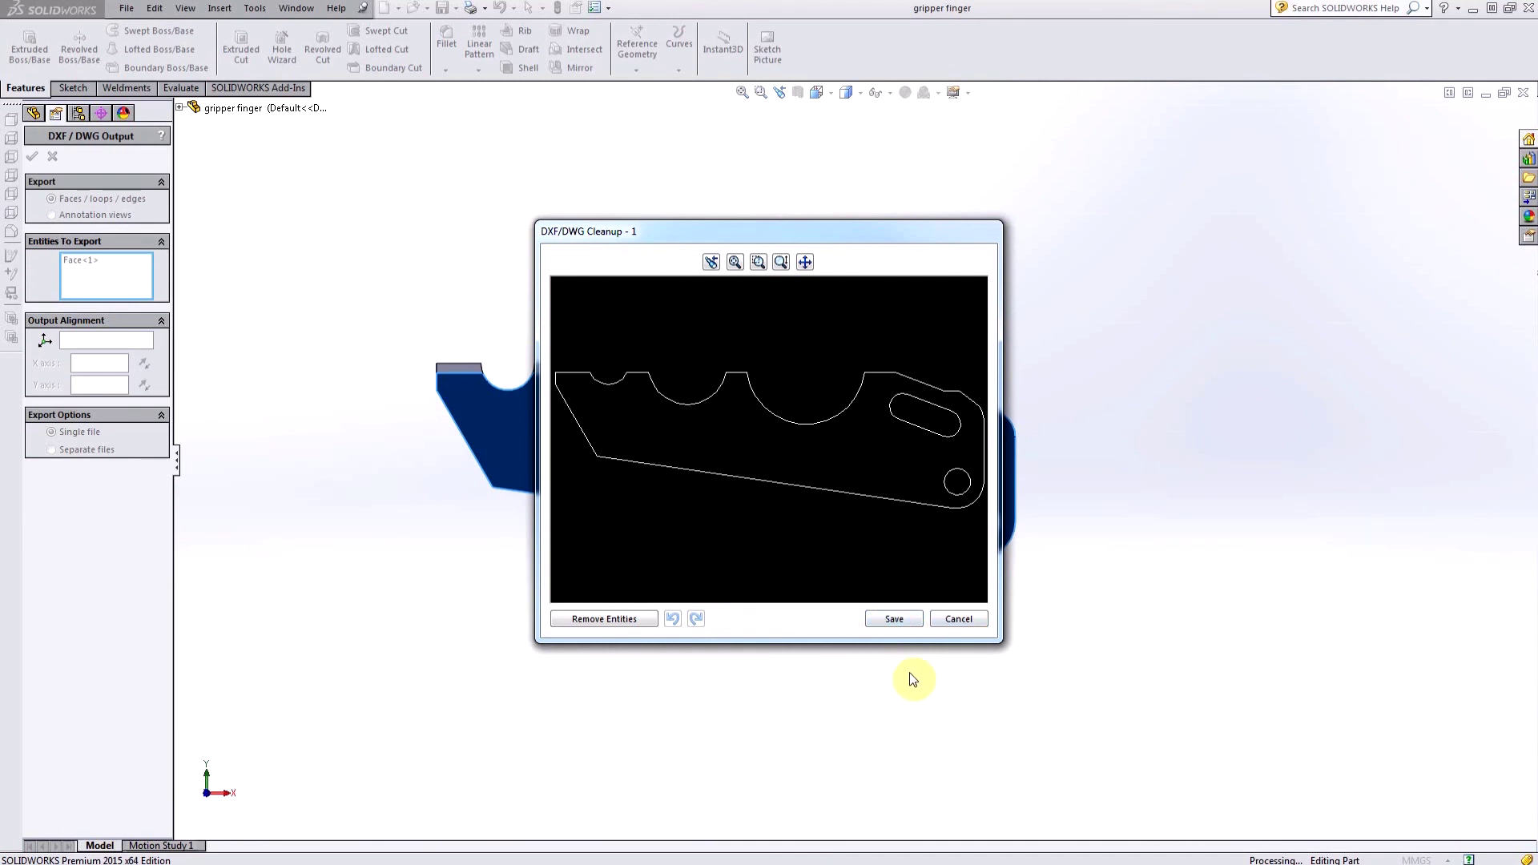
left_click(958, 619)
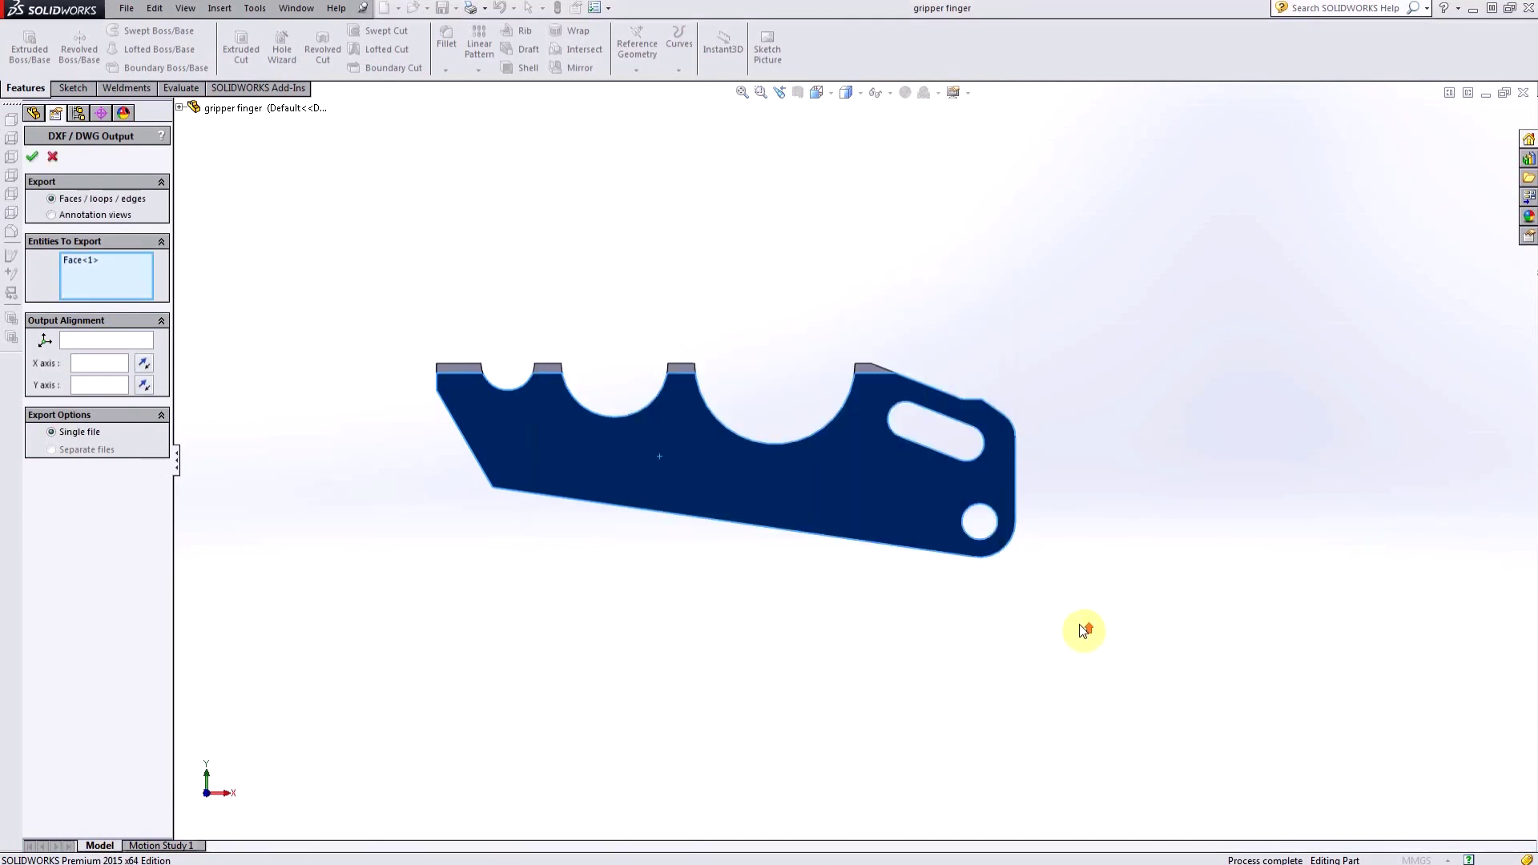